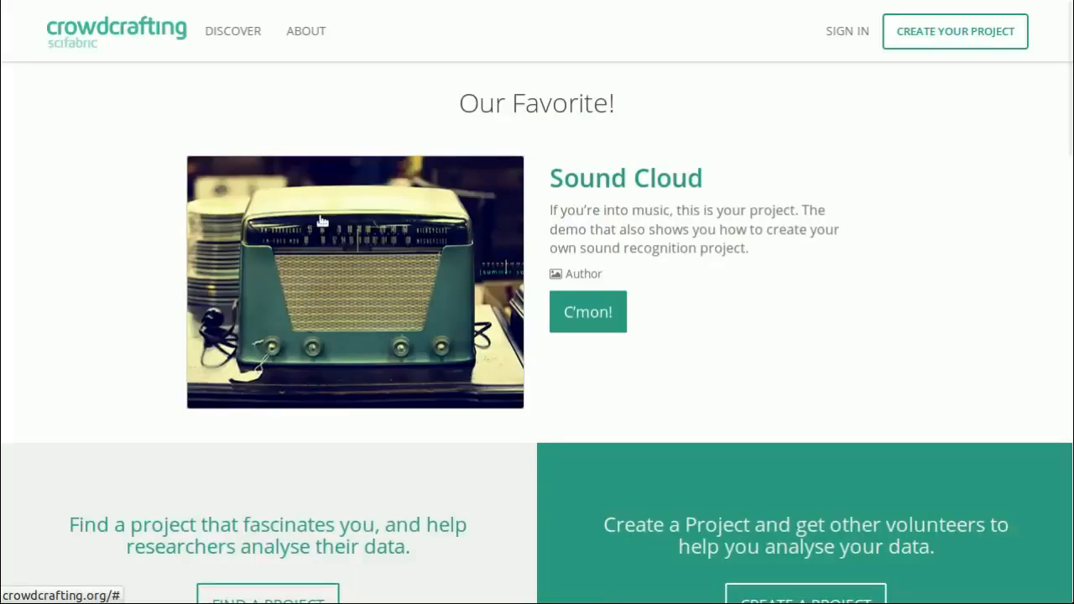
# - Sign in to Crowdcrafting through Twitter, authorising PyBossa to use the account, and dismiss the welcome message
pyautogui.click(847, 32)
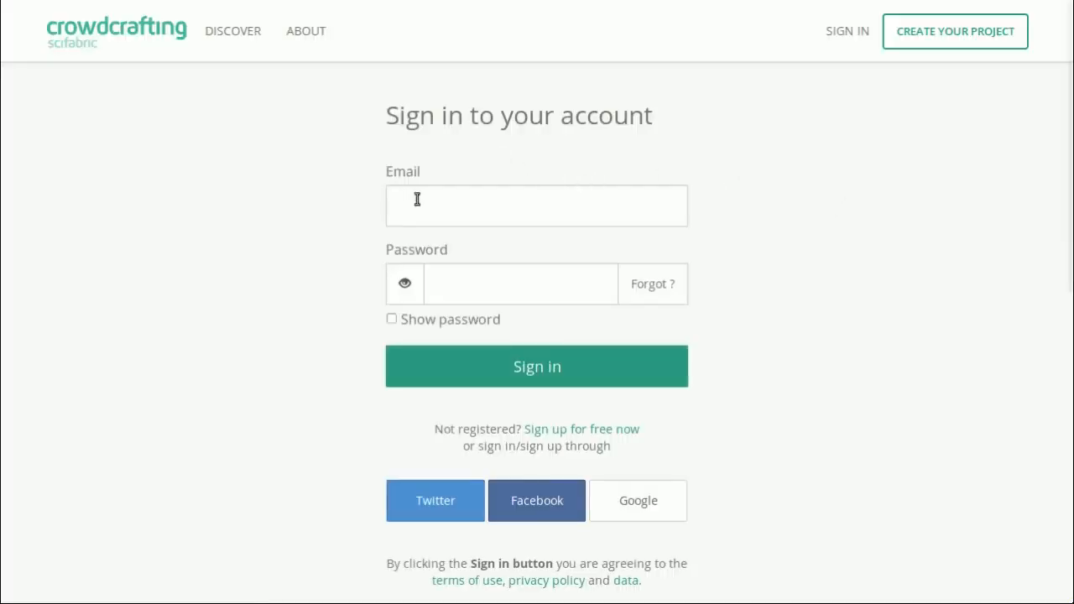
pyautogui.scroll(-3, 546, 273)
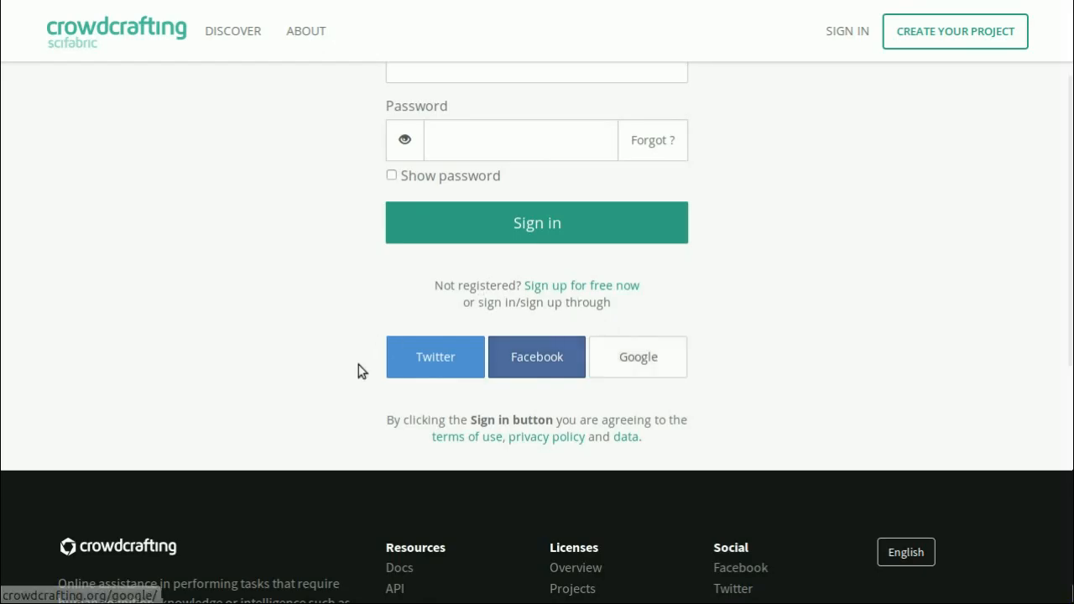
pyautogui.click(425, 367)
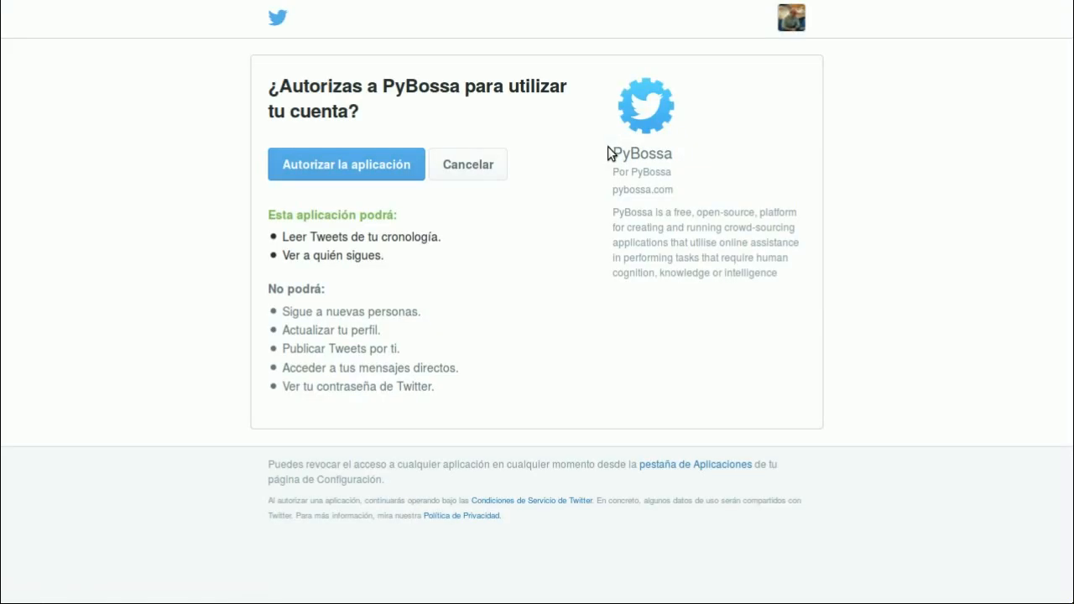
pyautogui.click(353, 171)
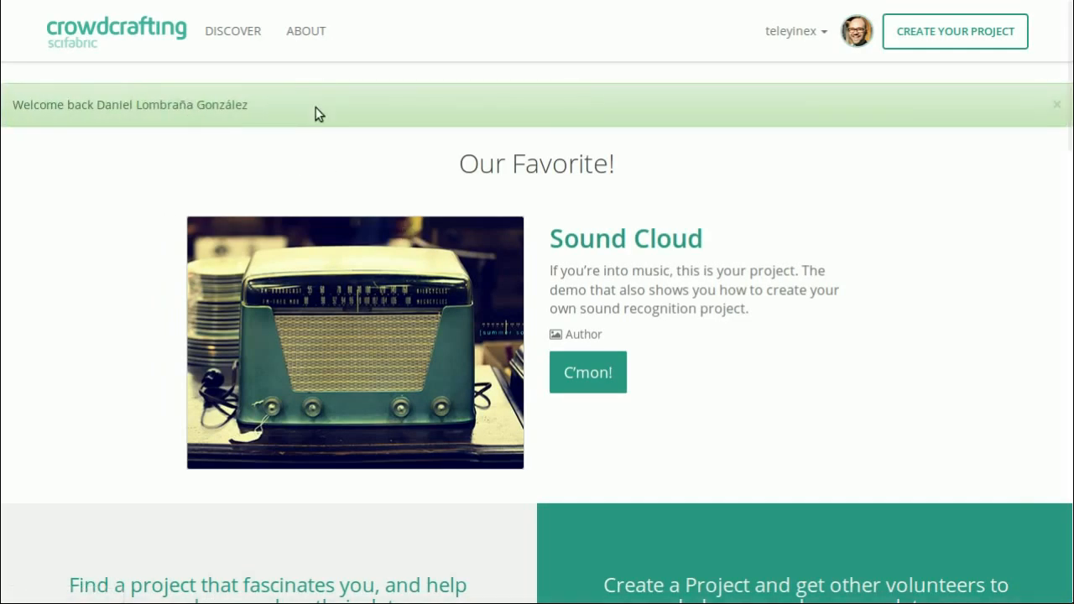
pyautogui.click(1056, 105)
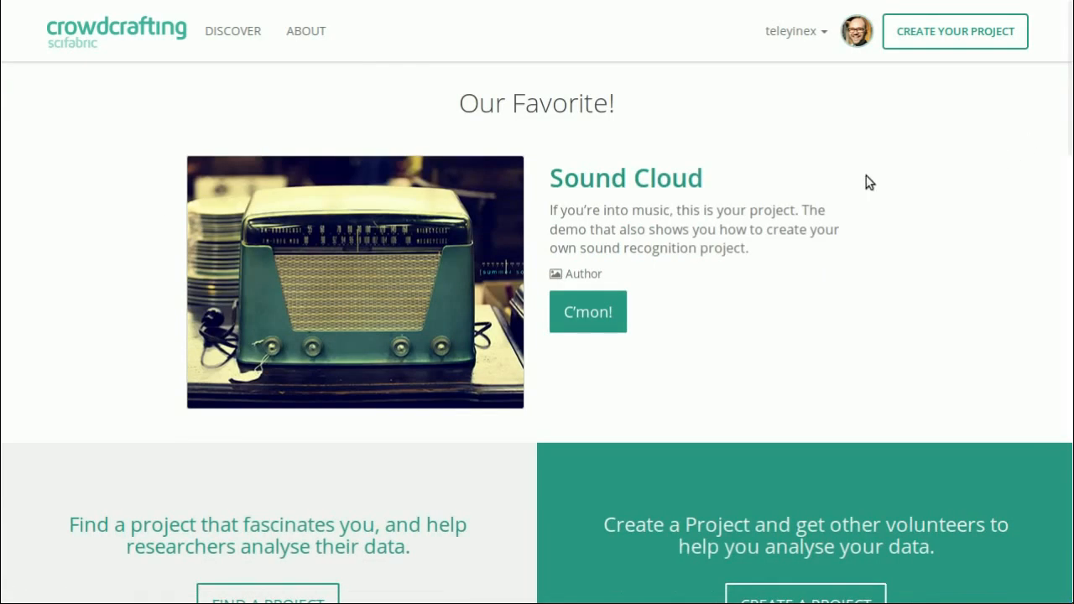
# - Start a new project titled "Counting persons" and submit the title
pyautogui.click(965, 45)
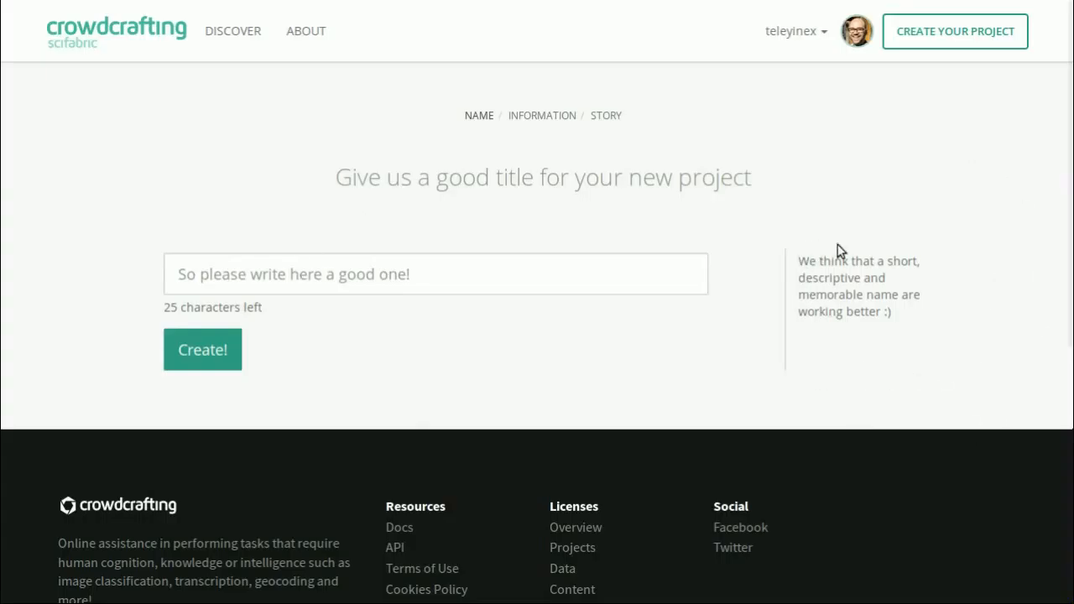
pyautogui.click(534, 254)
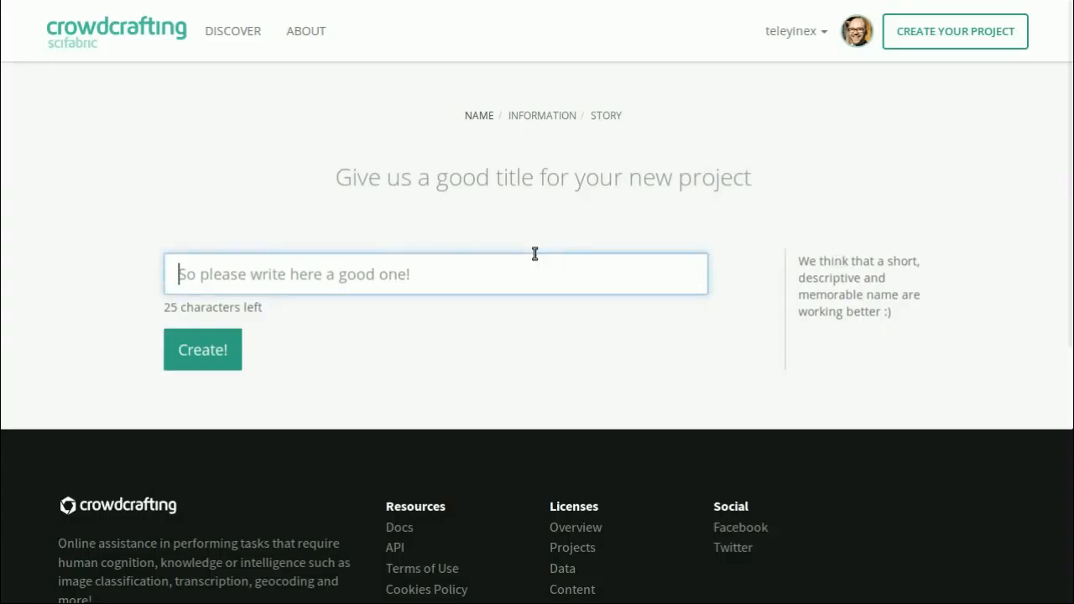
pyautogui.write('C')
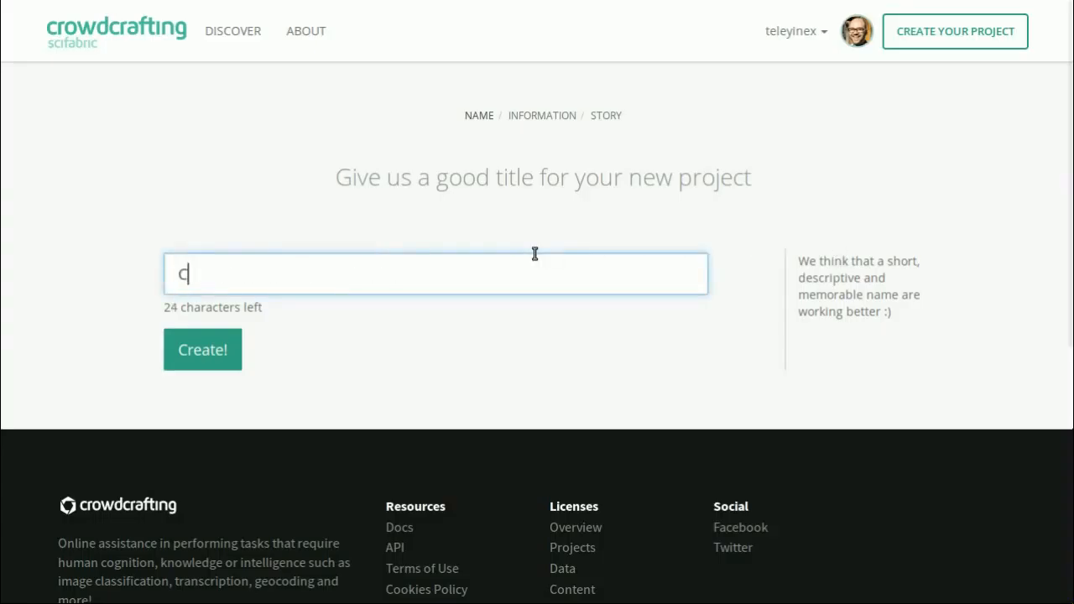
pyautogui.write('ounting imag')
pyautogui.press('BackSpace')
pyautogui.press('BackSpace')
pyautogui.press('BackSpace')
pyautogui.press('BackSpace')
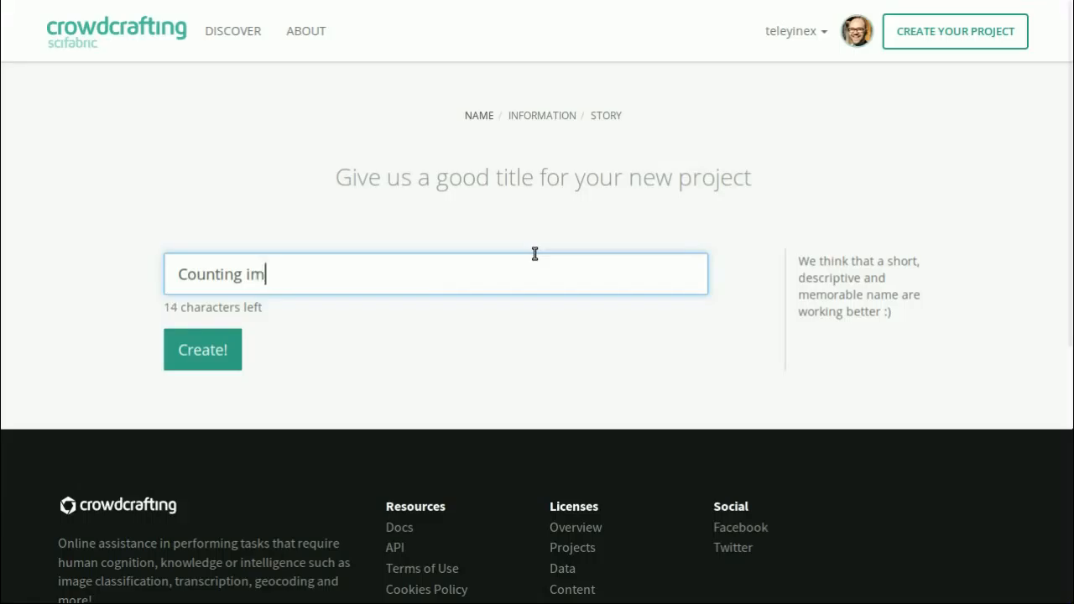
pyautogui.write('persons')
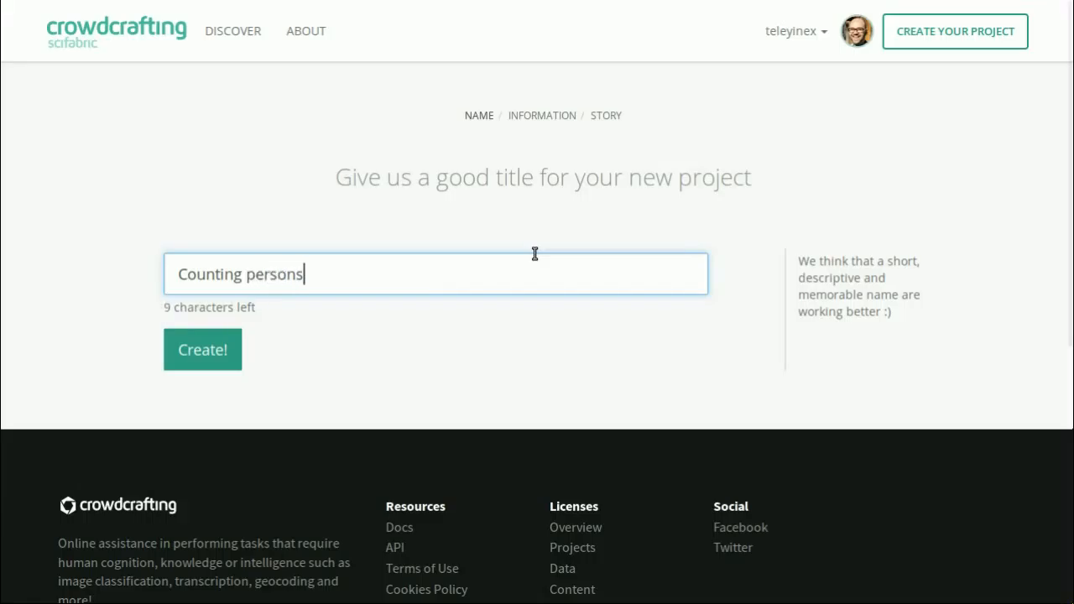
pyautogui.click(203, 350)
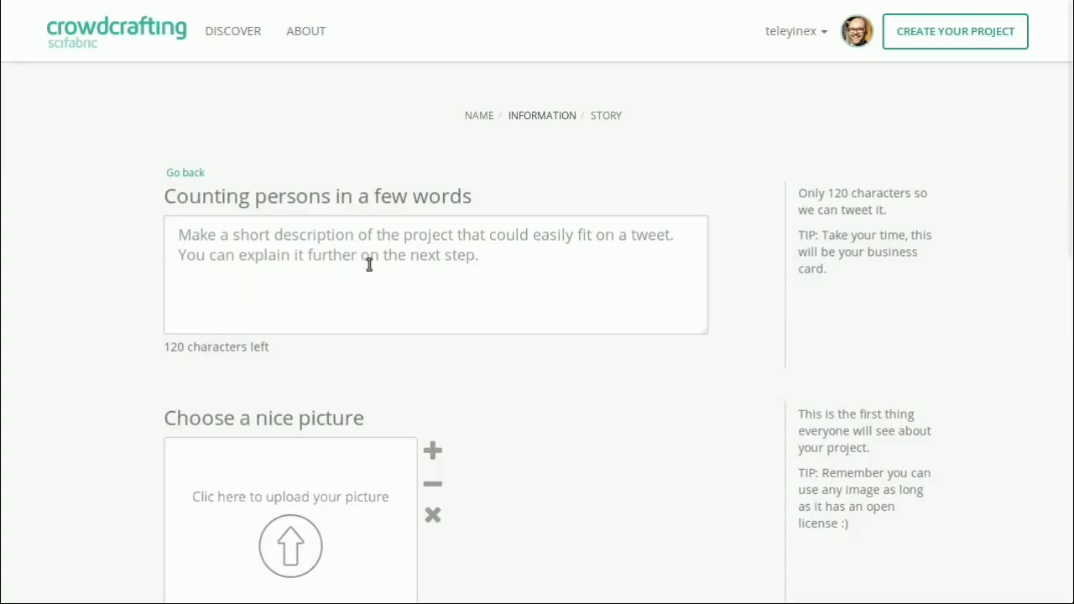
# - Enter "Description goes here." as the project's short description
pyautogui.click(262, 247)
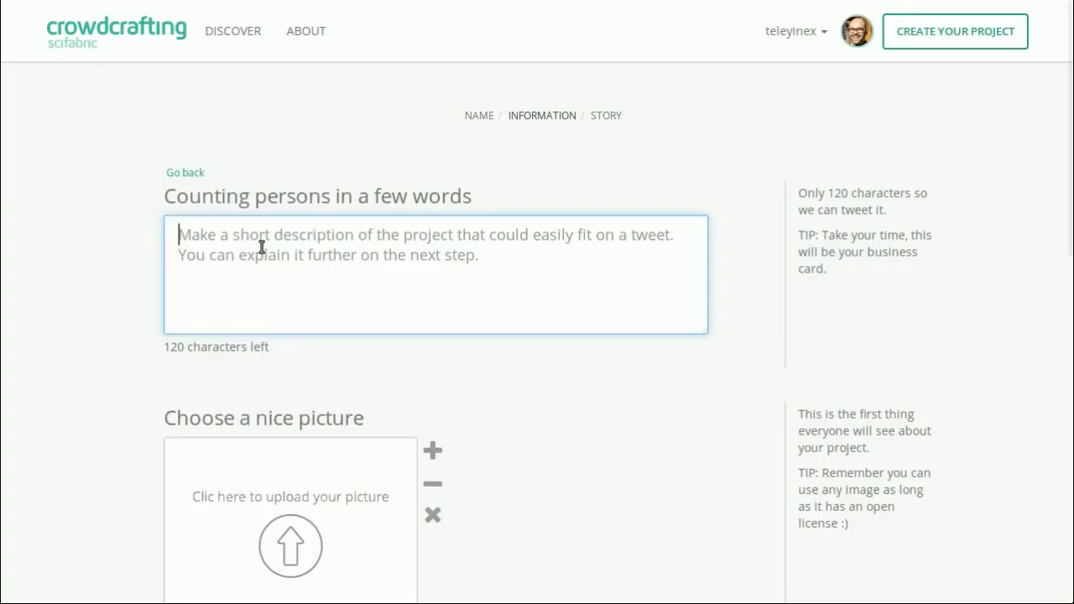
pyautogui.write('Desc')
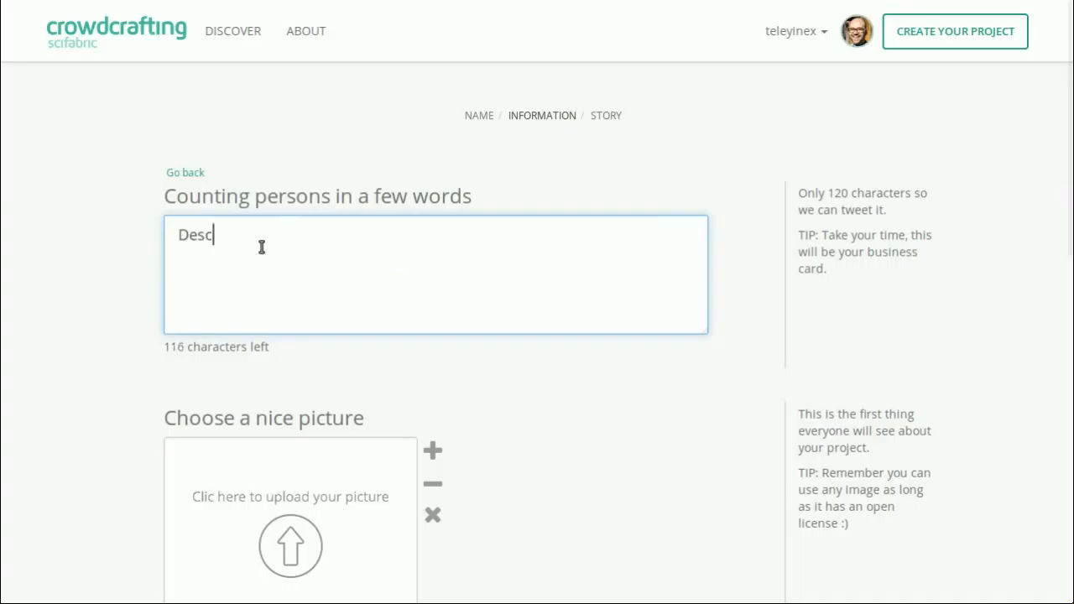
pyautogui.write('riptions goes')
pyautogui.press('BackSpace')
pyautogui.press('BackSpace')
pyautogui.press('BackSpace')
pyautogui.press('BackSpace')
pyautogui.press('BackSpace')
pyautogui.press('BackSpace')
pyautogui.write('goes here.')
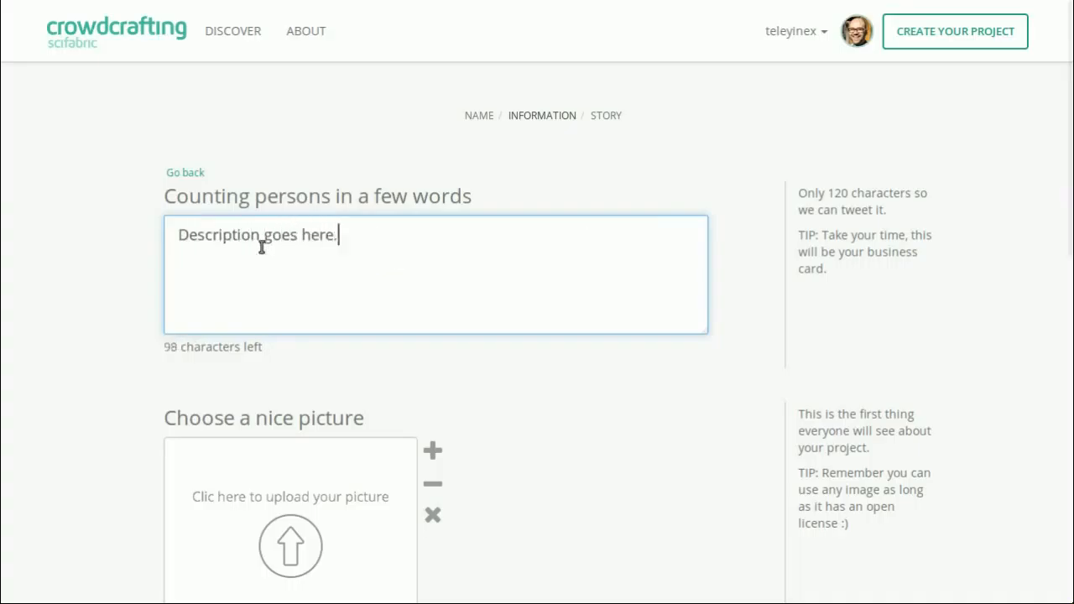
# - Upload photo.jpeg as the project picture, framed so the camera sits near the centre, and submit the project information
pyautogui.scroll(-2, 288, 268)
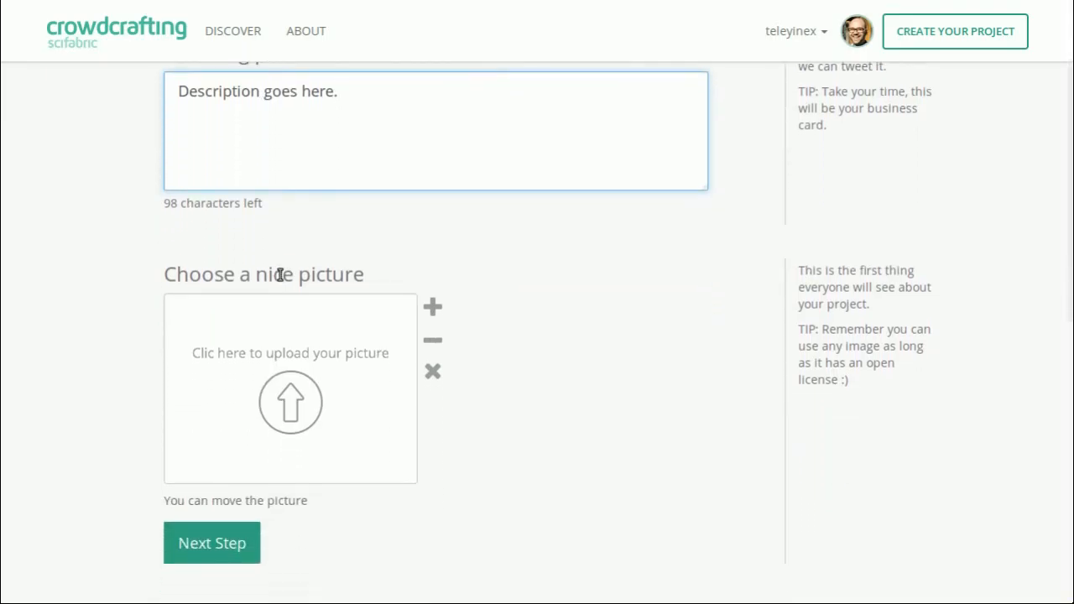
pyautogui.click(300, 396)
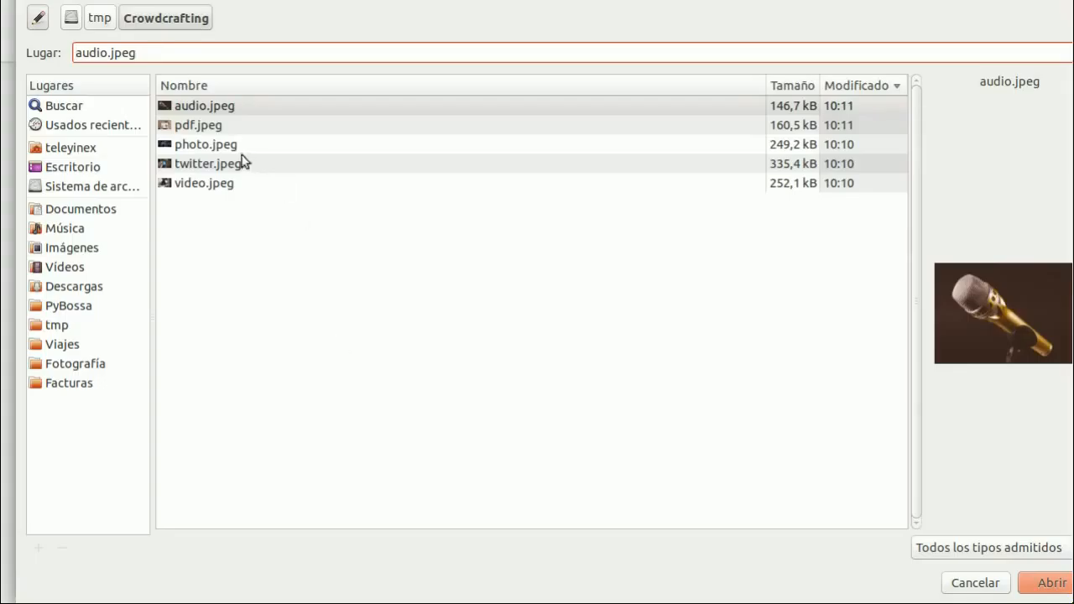
pyautogui.click(211, 147)
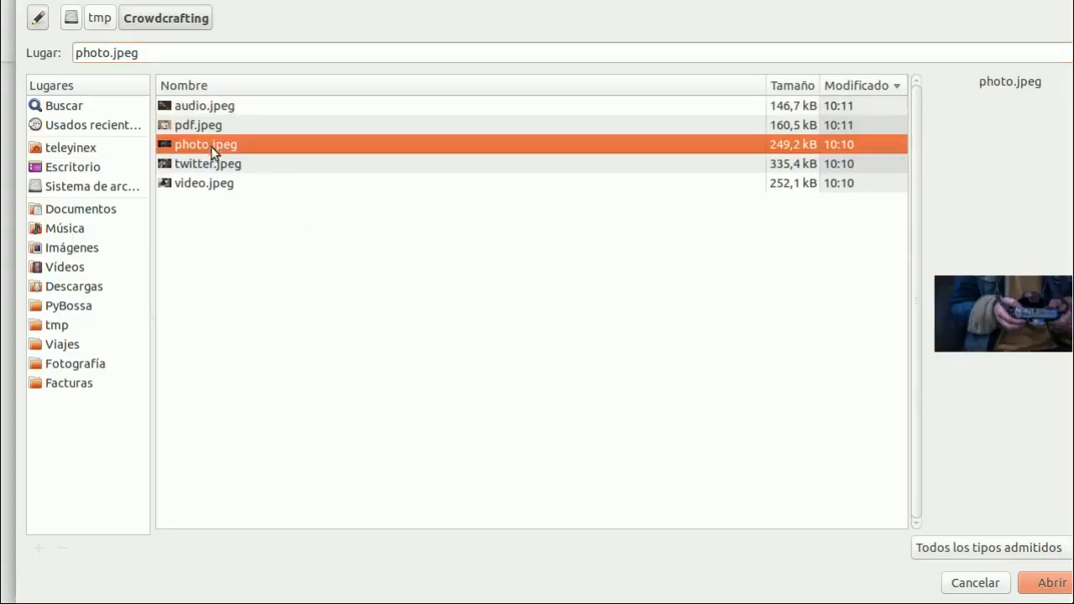
pyautogui.click(1062, 586)
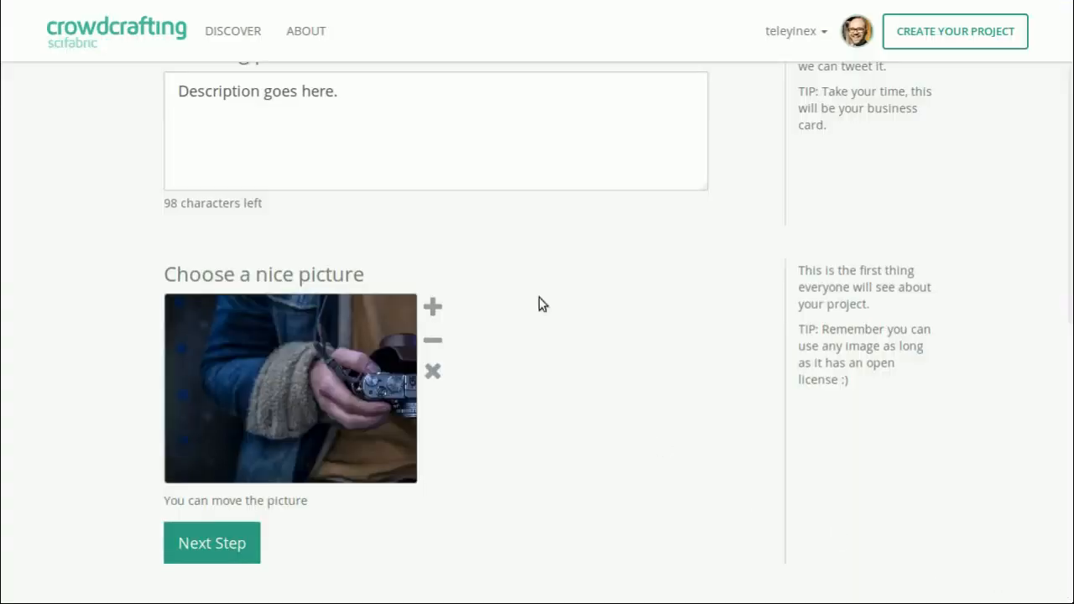
pyautogui.moveTo(376, 401); pyautogui.dragTo(284, 409)
pyautogui.click(433, 307)
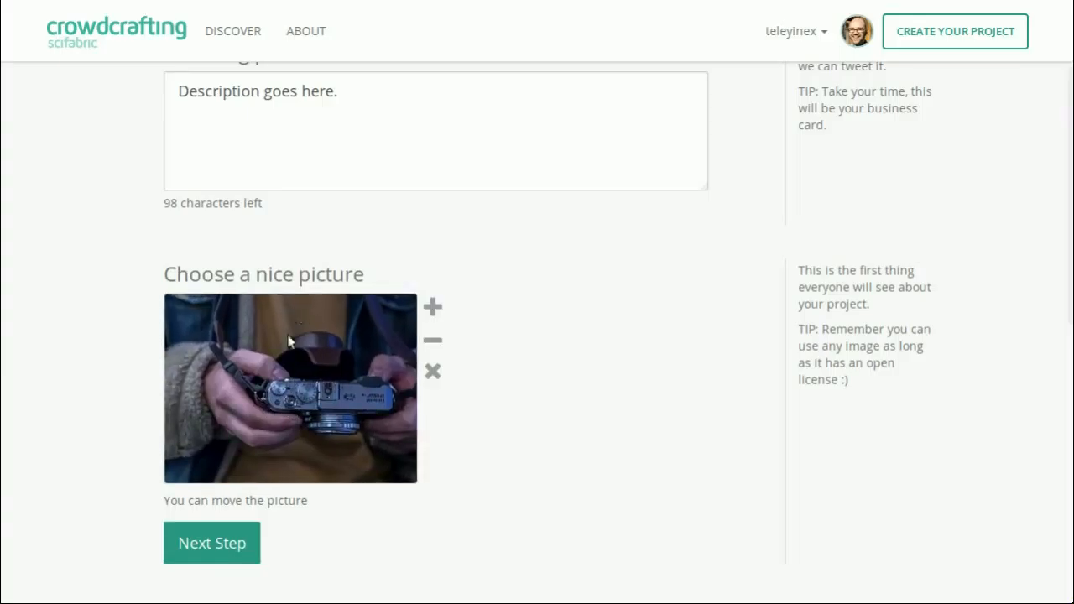
pyautogui.click(216, 543)
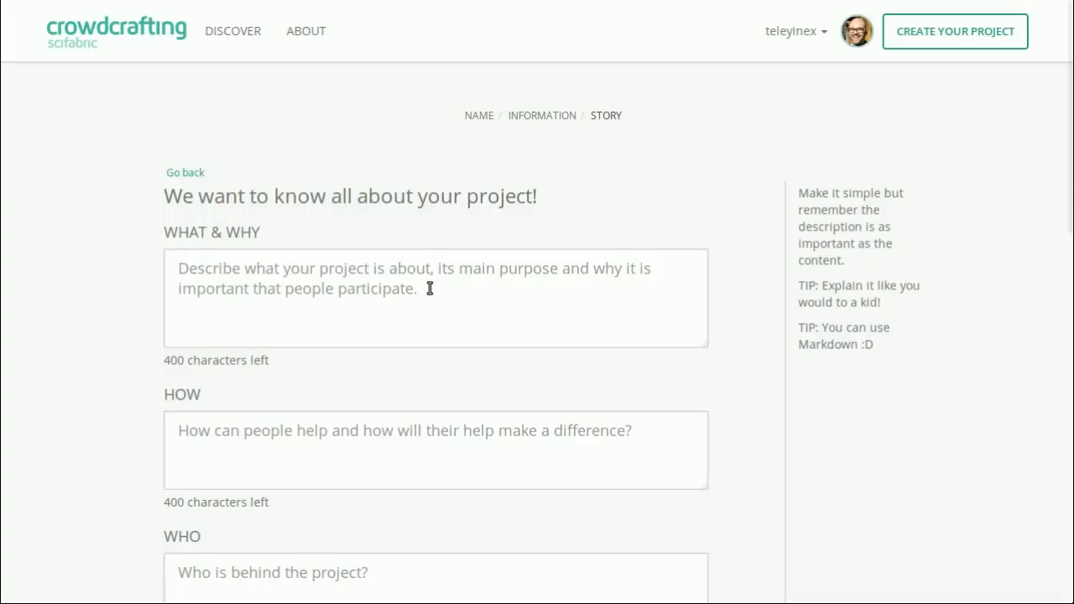
# - Fill in the project story with "Description." for What & Why and "Explanation." for How
pyautogui.click(360, 274)
pyautogui.scroll(-1, 360, 276)
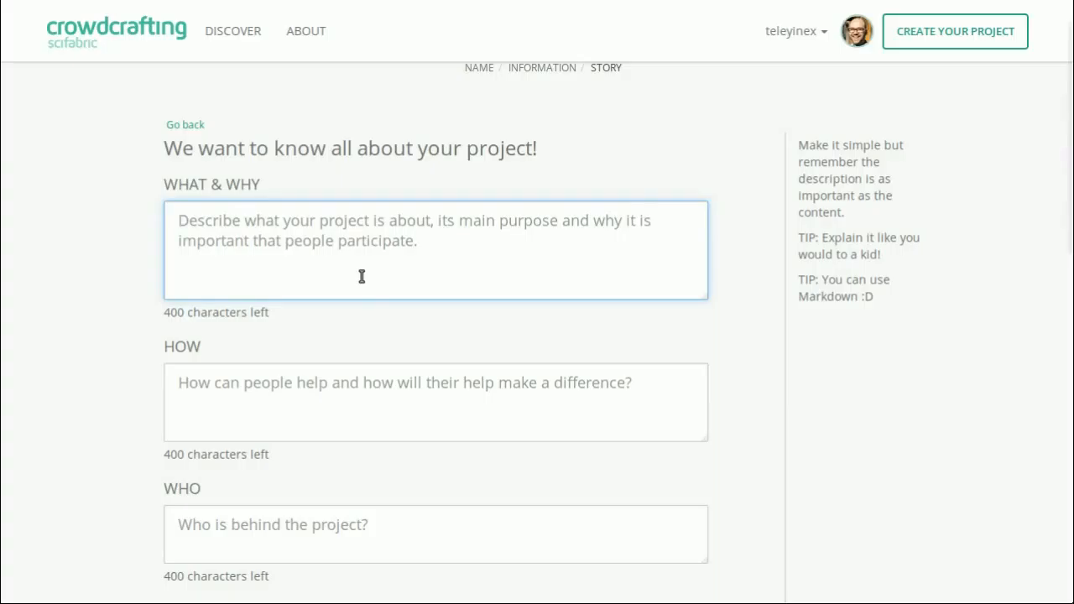
pyautogui.write('Description.')
pyautogui.scroll(-2, 362, 277)
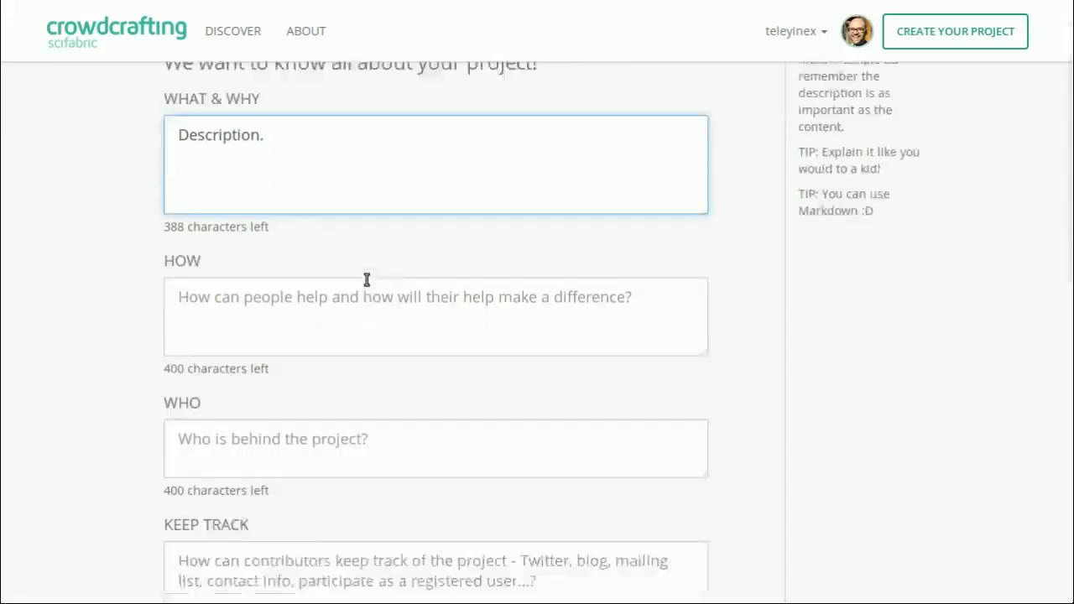
pyautogui.click(348, 266)
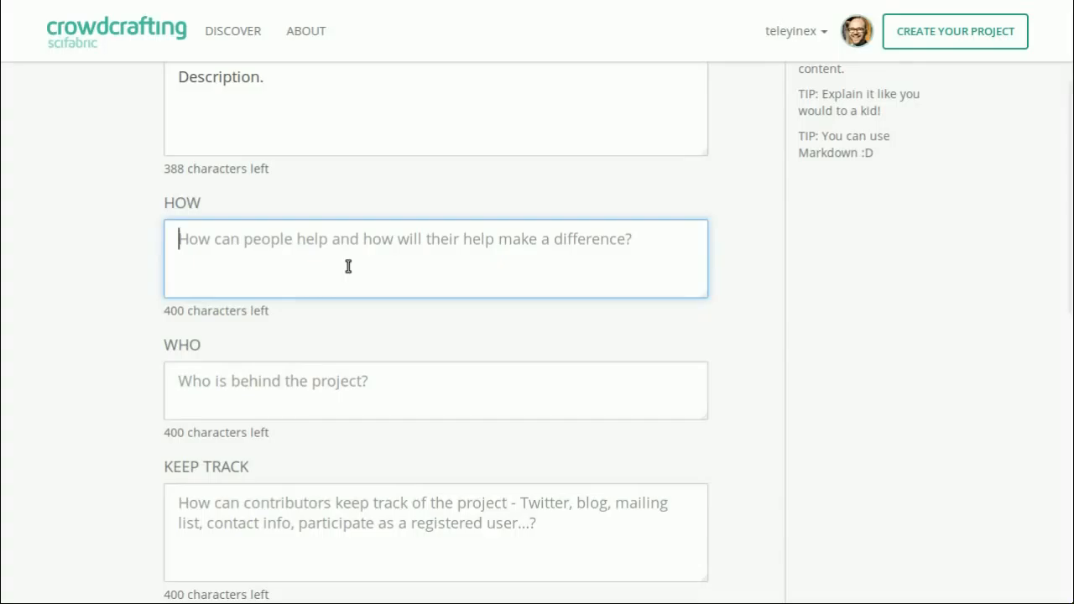
pyautogui.write('Explanation.')
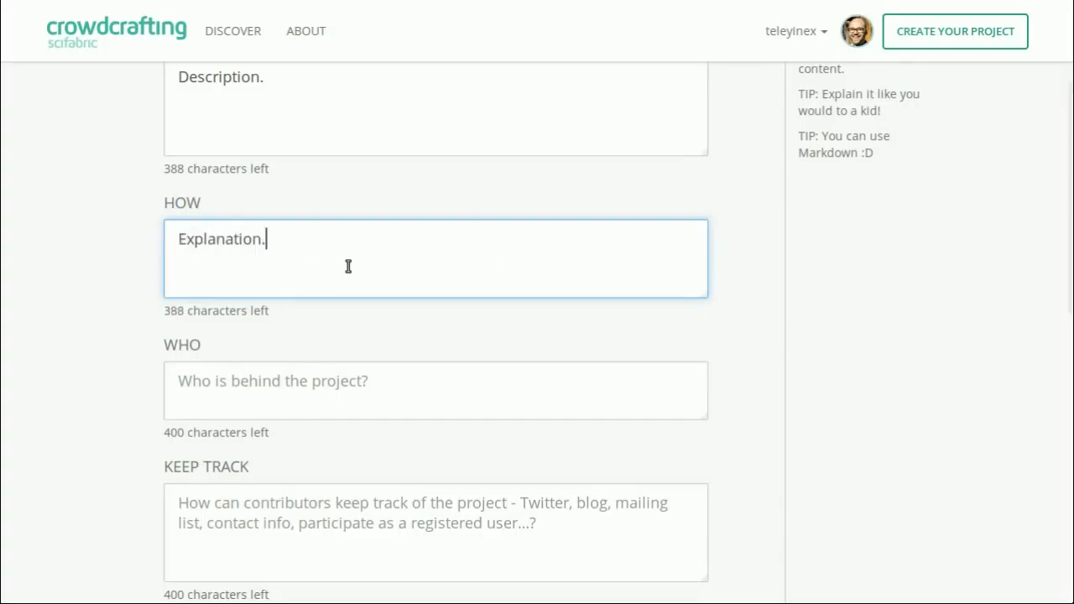
# - Enter "Who you are." in the Who section of the project story
pyautogui.scroll(-2, 348, 266)
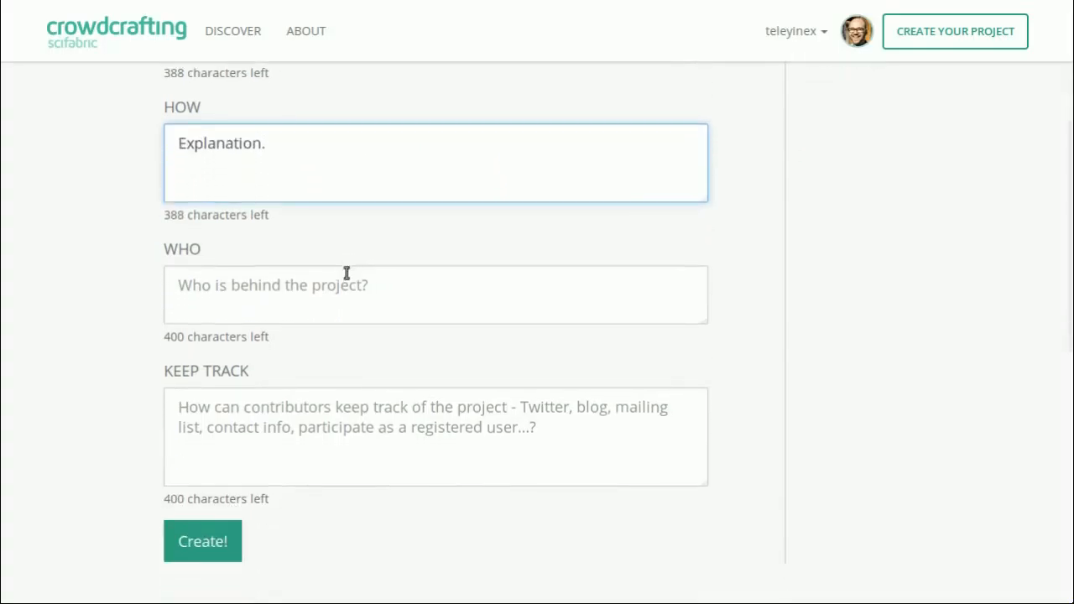
pyautogui.scroll(-1, 352, 280)
pyautogui.click(357, 248)
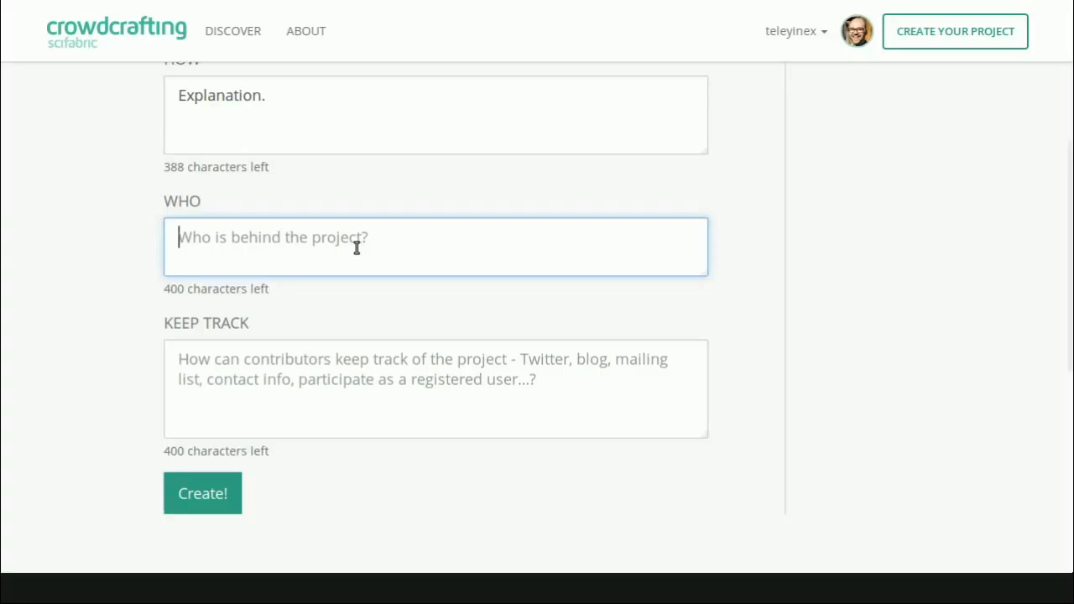
pyautogui.write('Wh')
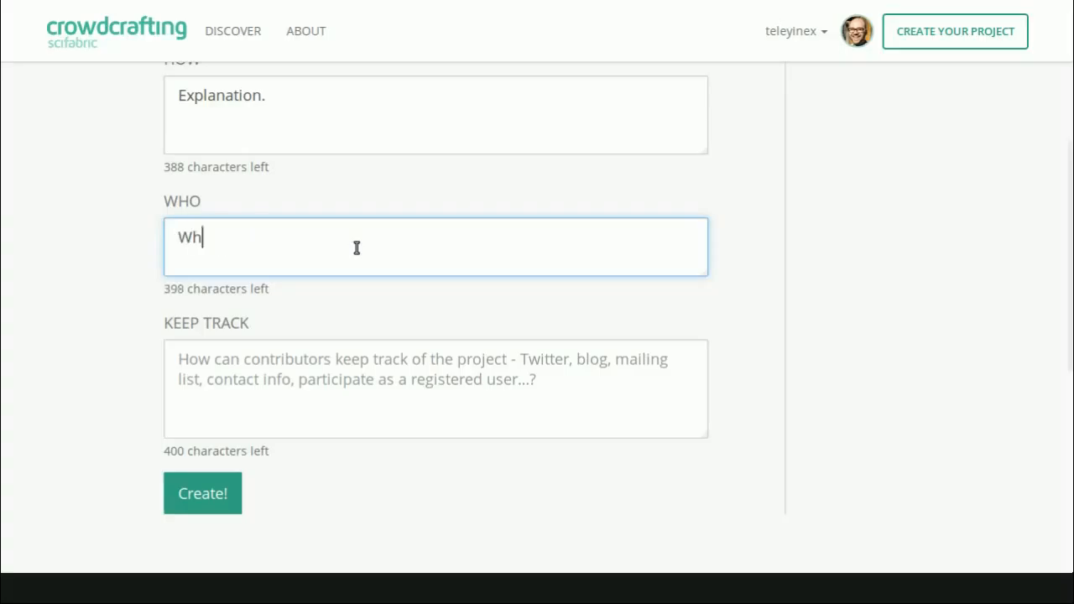
pyautogui.write('o you are.')
pyautogui.scroll(-1, 356, 247)
pyautogui.click(351, 310)
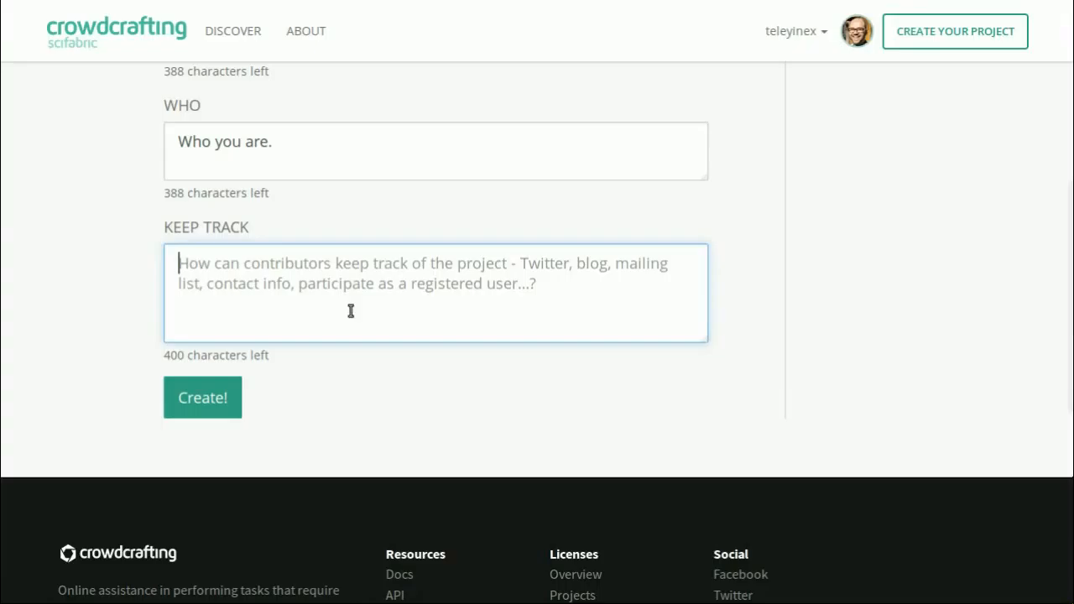
pyautogui.write('T')
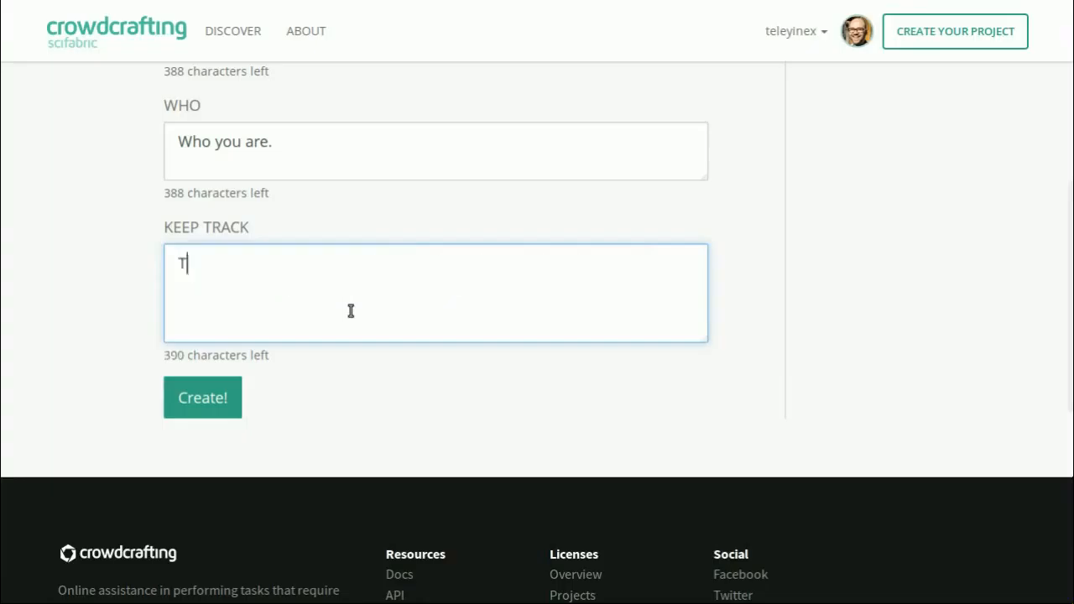
pyautogui.write('witter. **Facebook*')
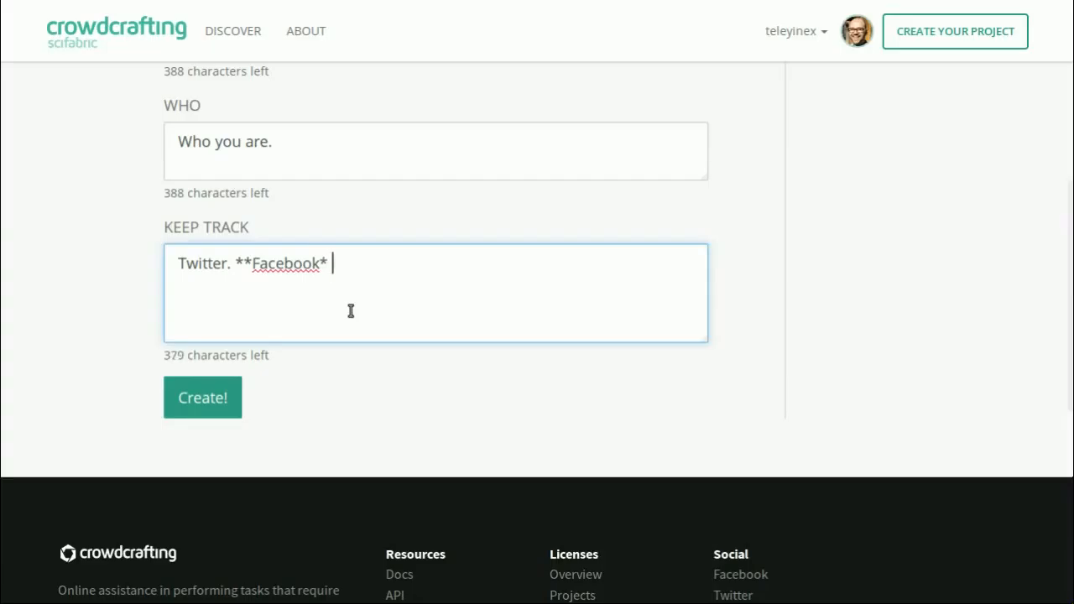
pyautogui.press('BackSpace')
pyautogui.write('*')
pyautogui.write(', [Link](http')
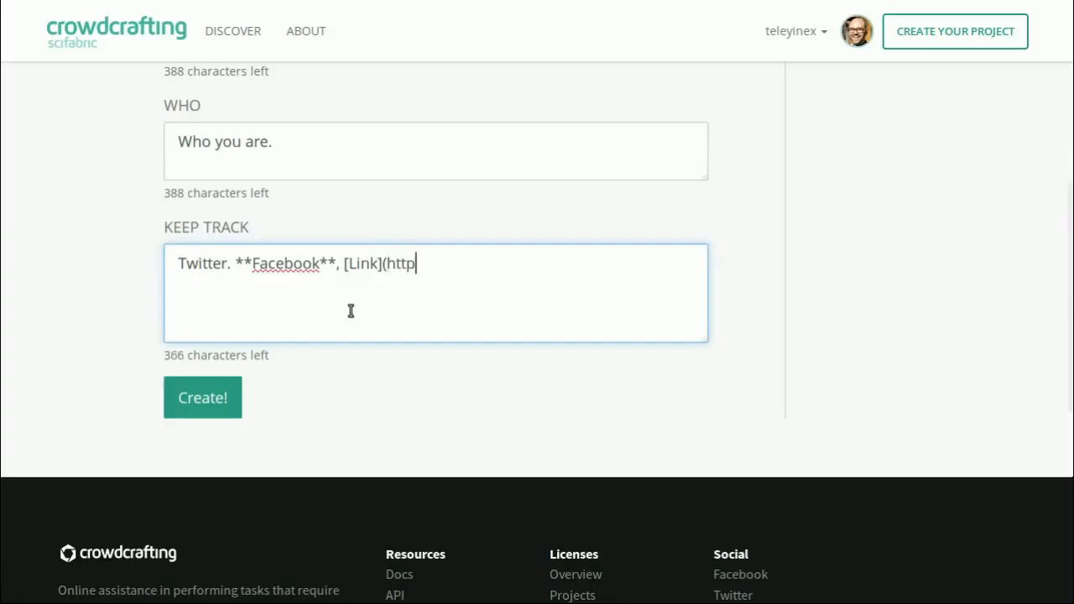
pyautogui.write('://somethi')
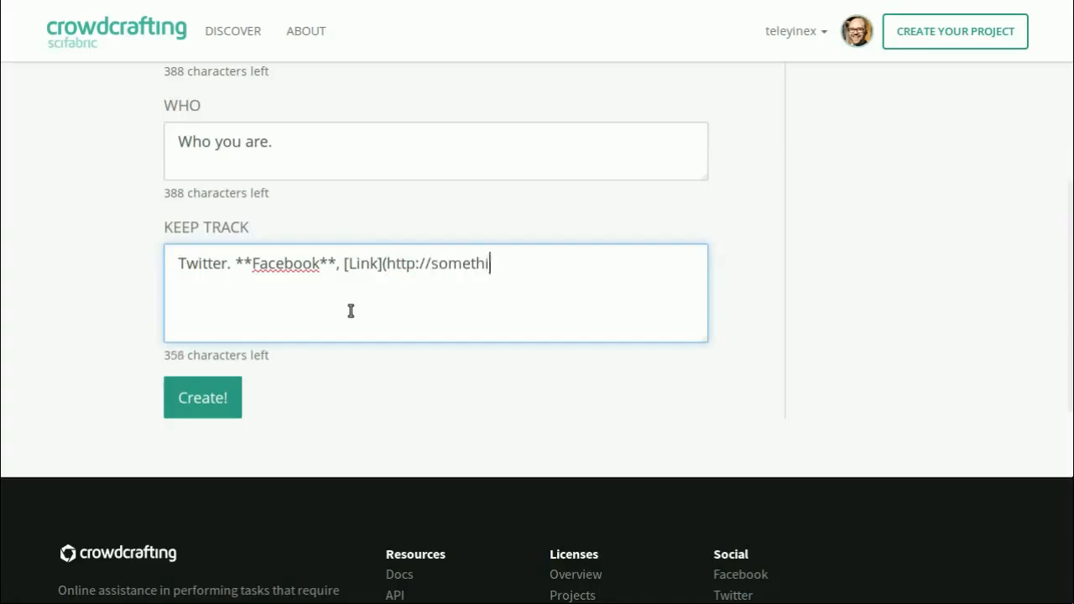
pyautogui.write('ng.com)')
pyautogui.click(213, 402)
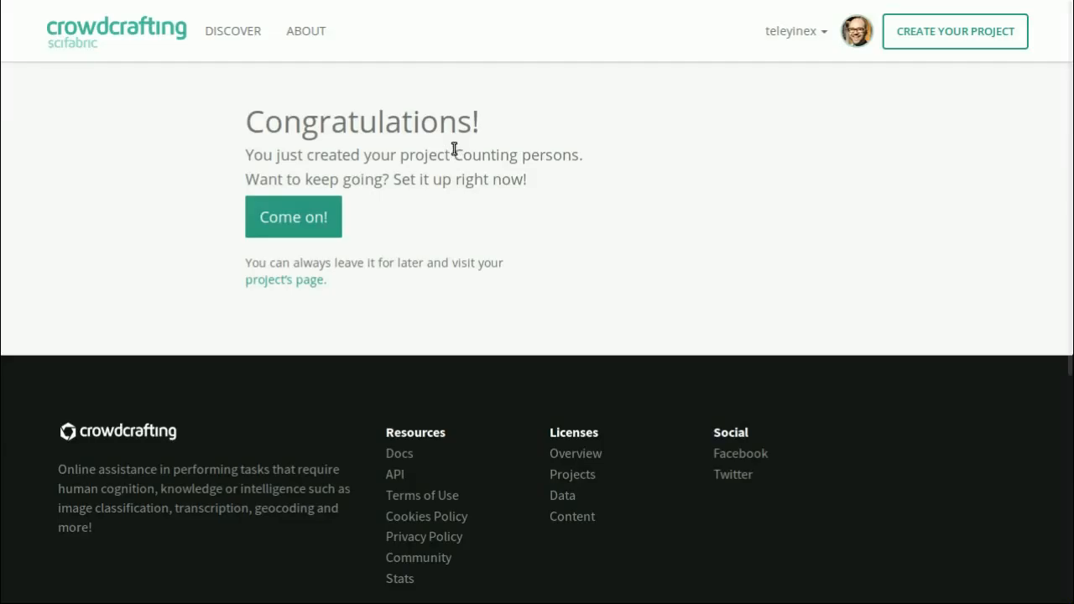
# - Start setting up the project, try the available material types, and settle on Images as the items to work with
pyautogui.click(308, 229)
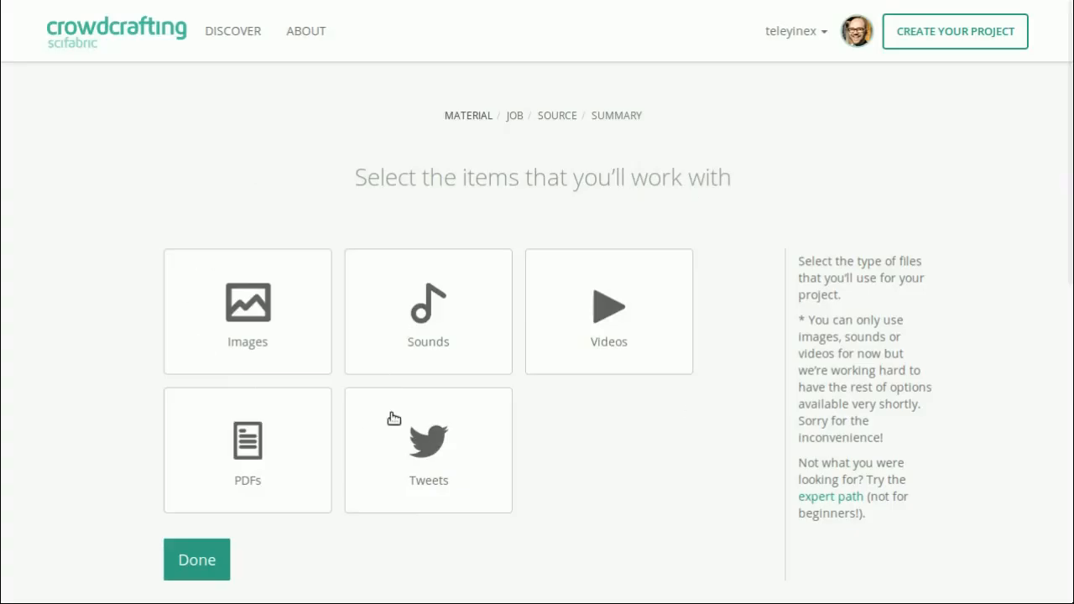
pyautogui.scroll(-1, 394, 415)
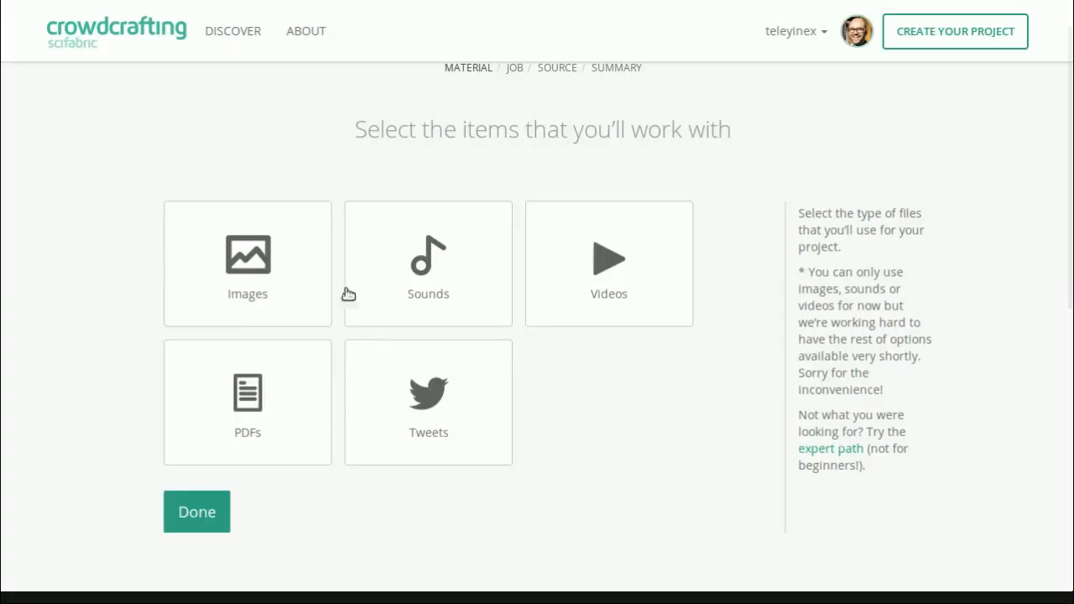
pyautogui.click(290, 287)
pyautogui.click(449, 298)
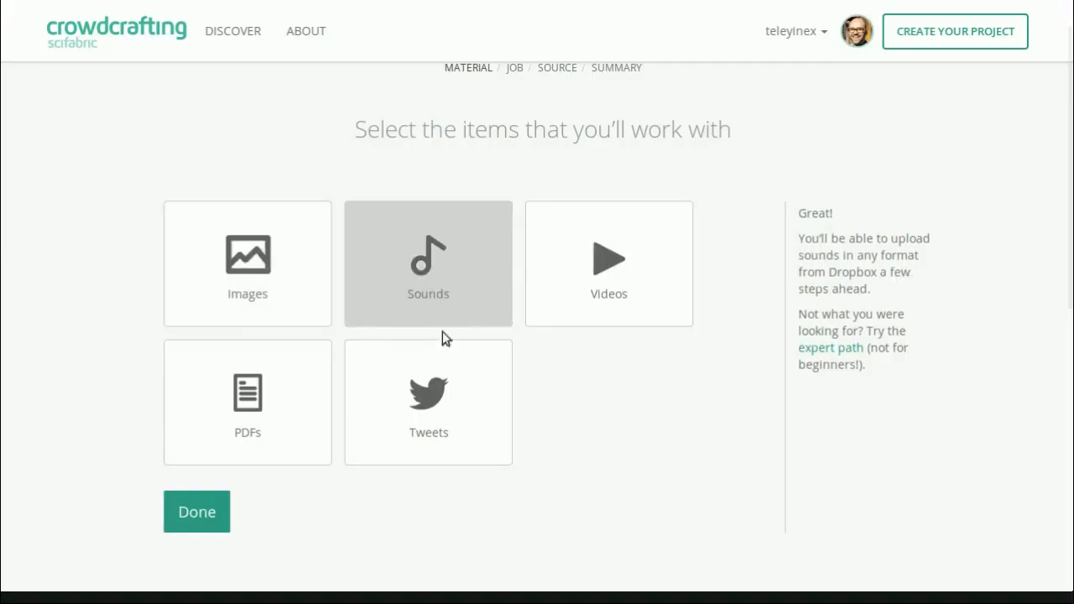
pyautogui.click(628, 296)
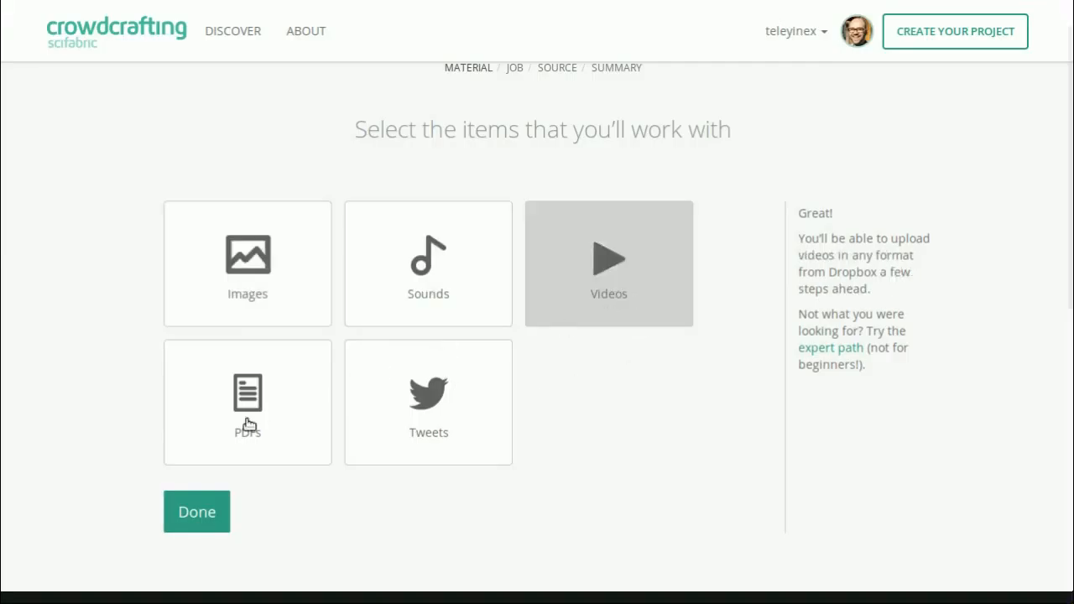
pyautogui.click(249, 424)
pyautogui.click(469, 408)
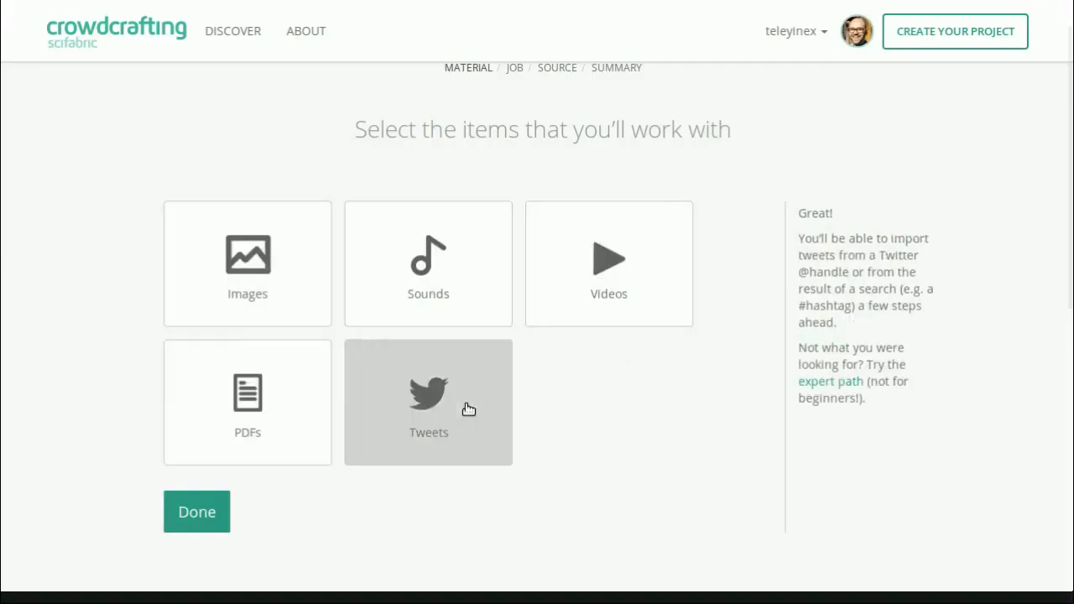
pyautogui.click(274, 293)
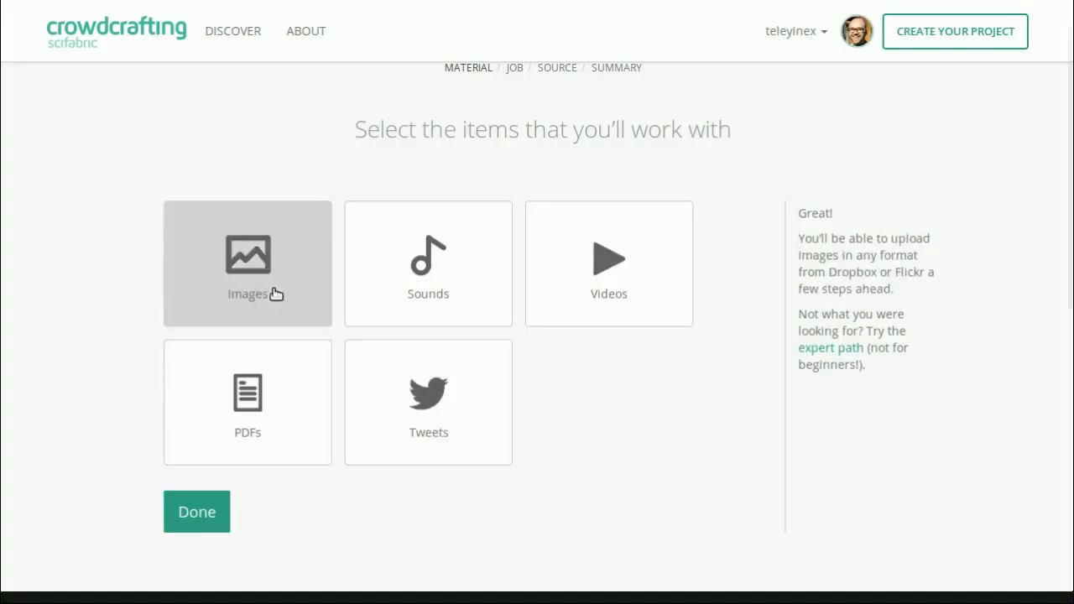
pyautogui.click(215, 516)
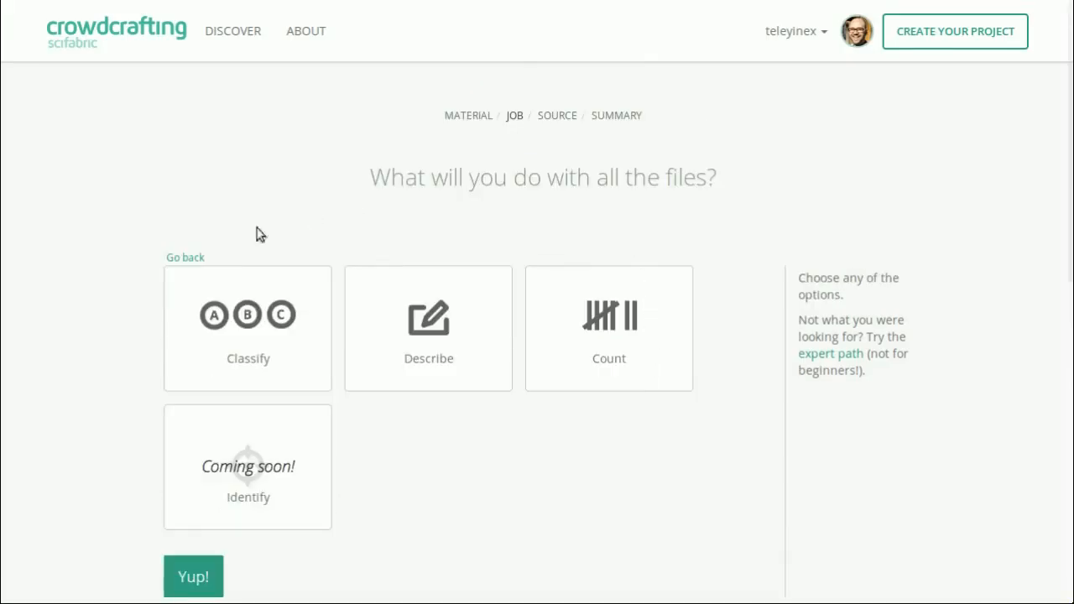
# - Compare the Classify and Describe jobs, and set Count as what contributors do with the files
pyautogui.click(241, 362)
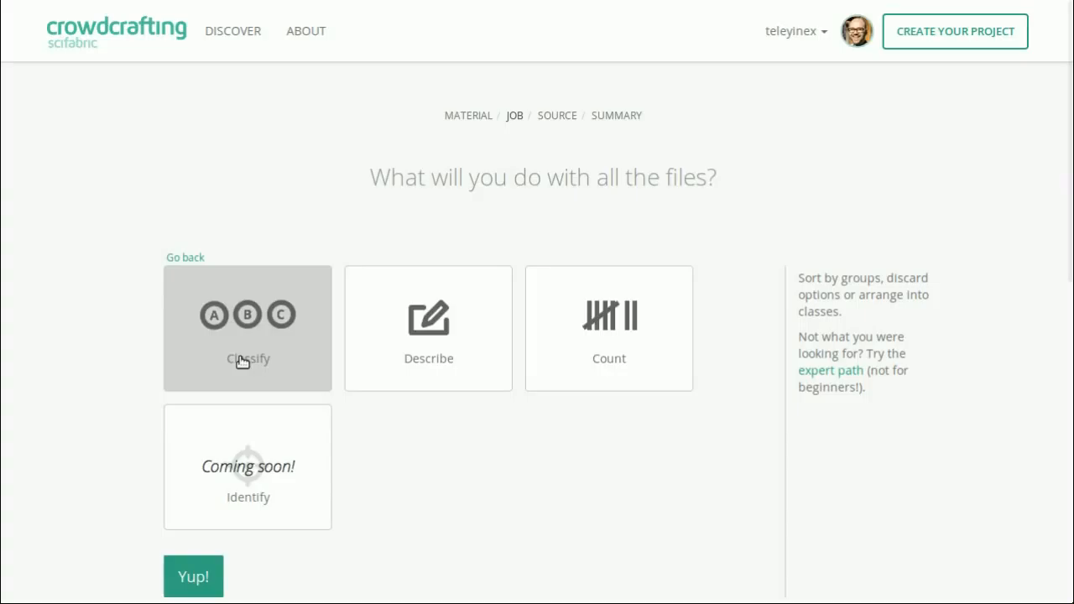
pyautogui.click(463, 340)
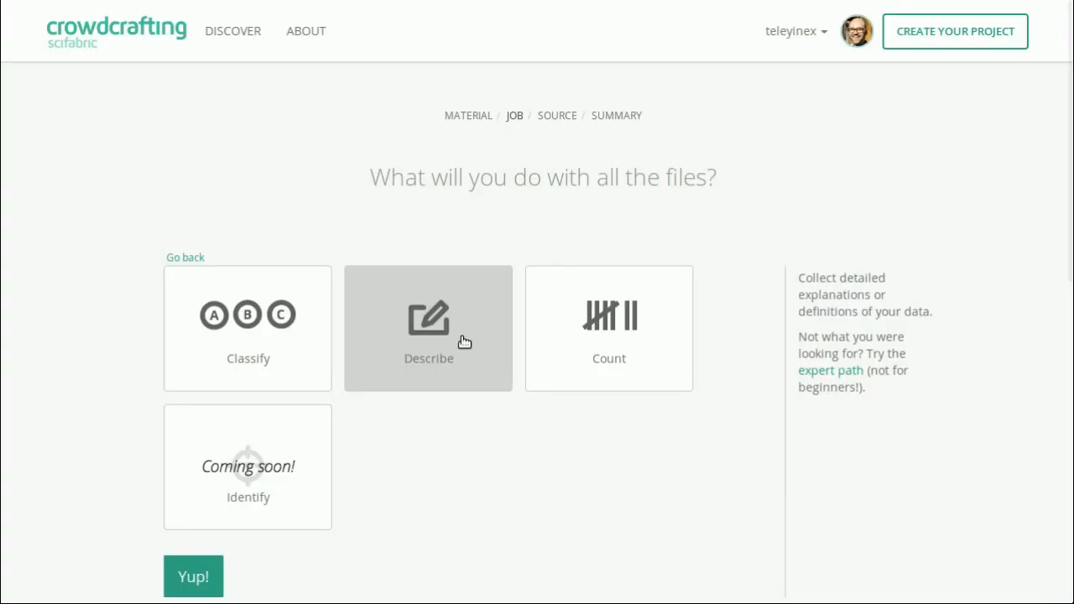
pyautogui.click(617, 326)
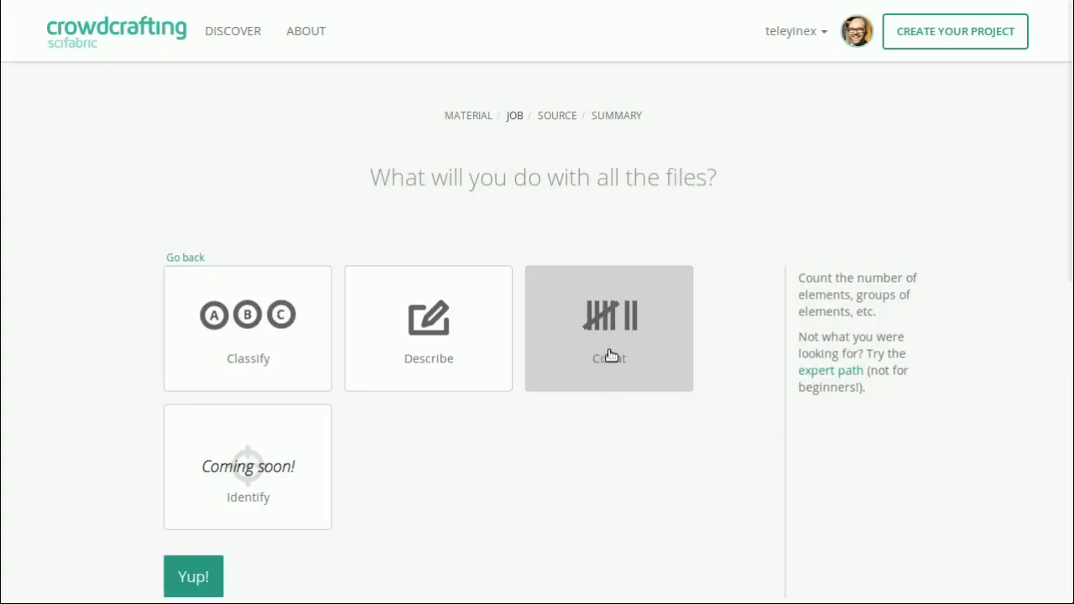
pyautogui.click(194, 577)
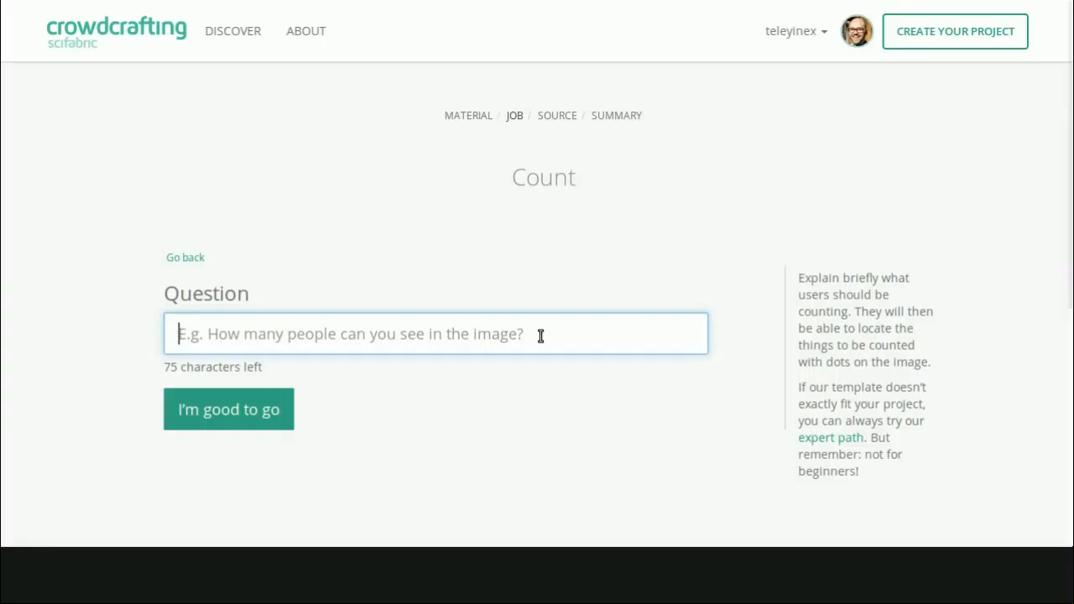
# - Set the counting question to "How many persons do you see in this picture?" and submit it
pyautogui.write('How may p')
pyautogui.press('BackSpace')
pyautogui.press('BackSpace')
pyautogui.press('BackSpace')
pyautogui.write('ny persons do you see h')
pyautogui.press('BackSpace')
pyautogui.write('in this picture?')
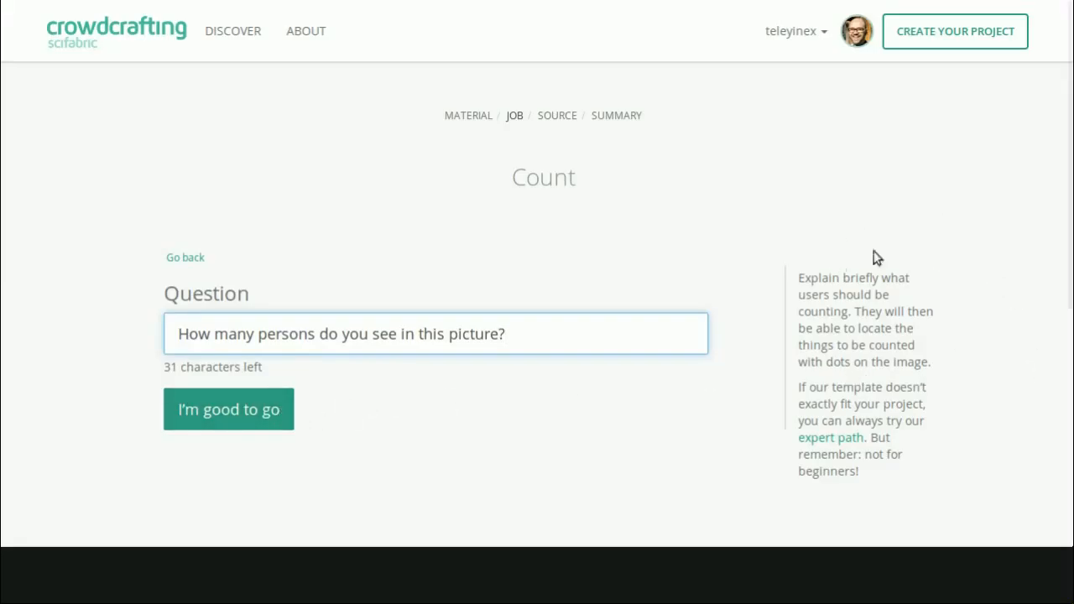
pyautogui.click(233, 419)
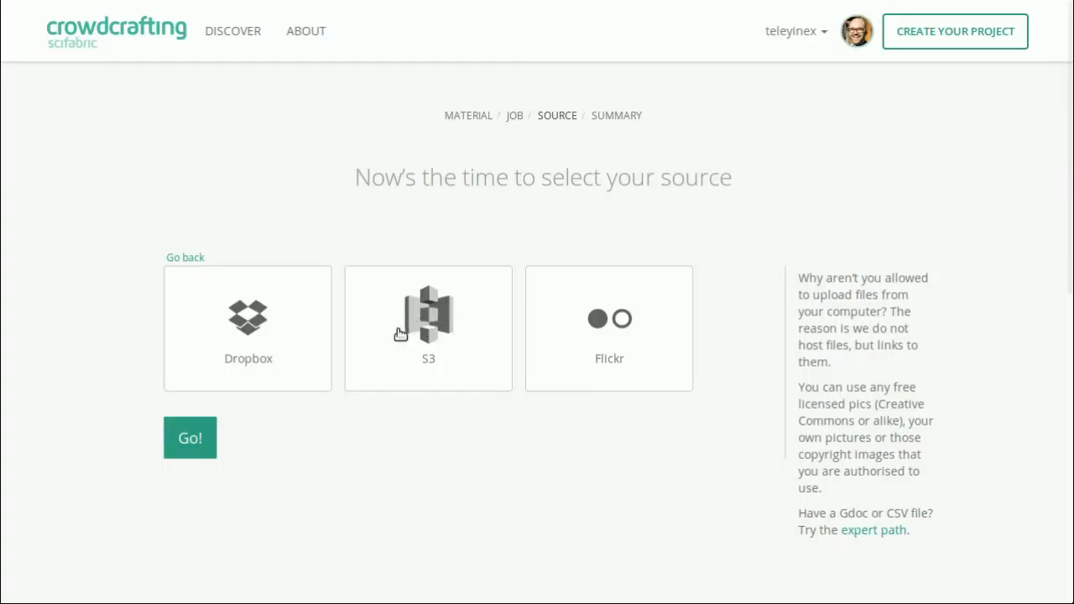
# - Set Flickr as the image source and import the photos from the Science Hack Day Event album
pyautogui.click(614, 344)
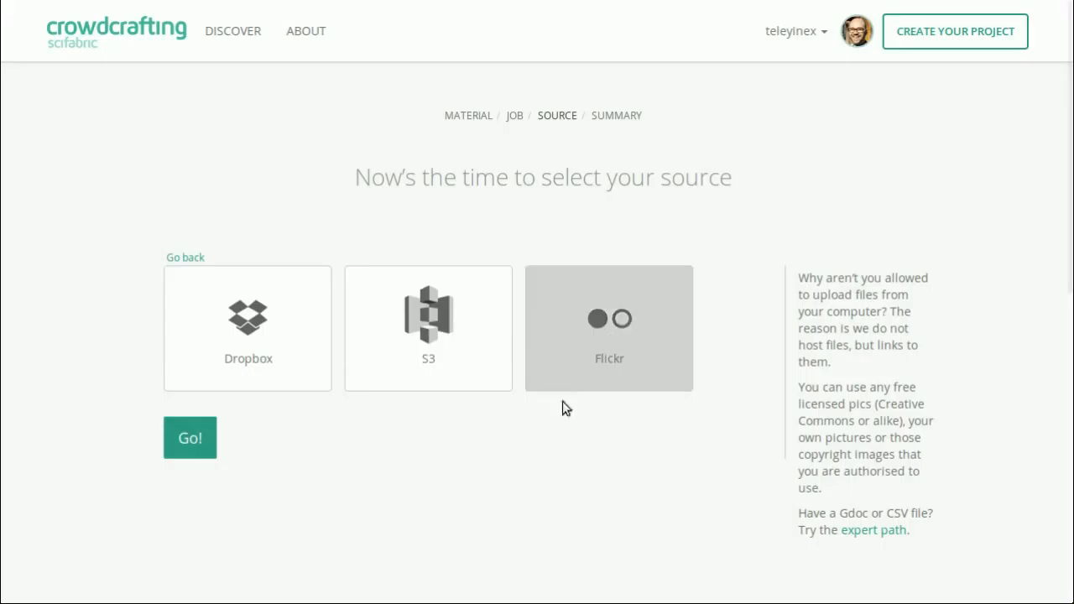
pyautogui.click(193, 443)
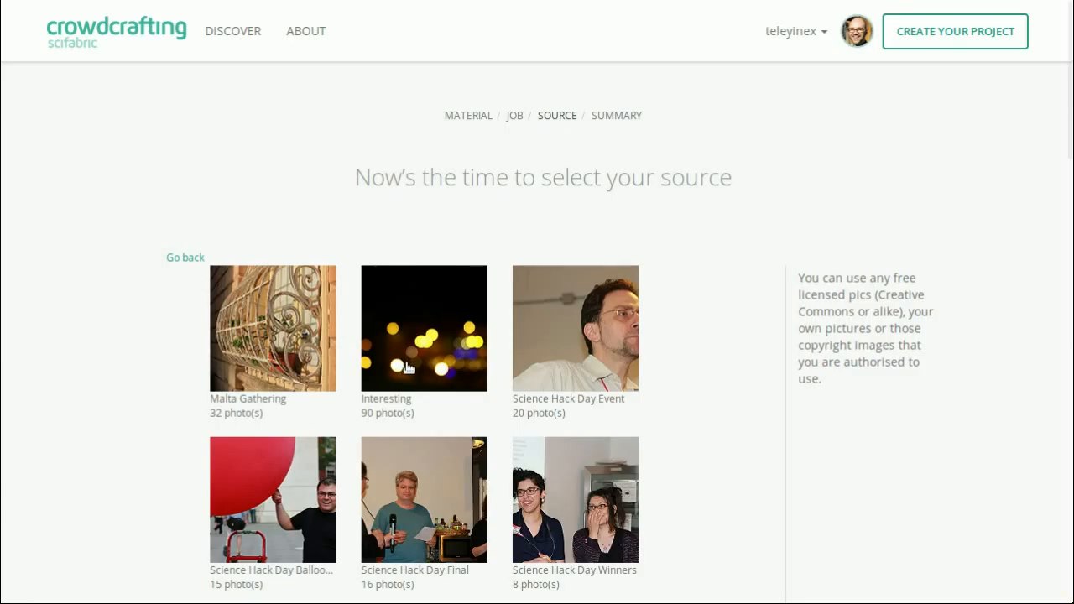
pyautogui.scroll(-1, 406, 363)
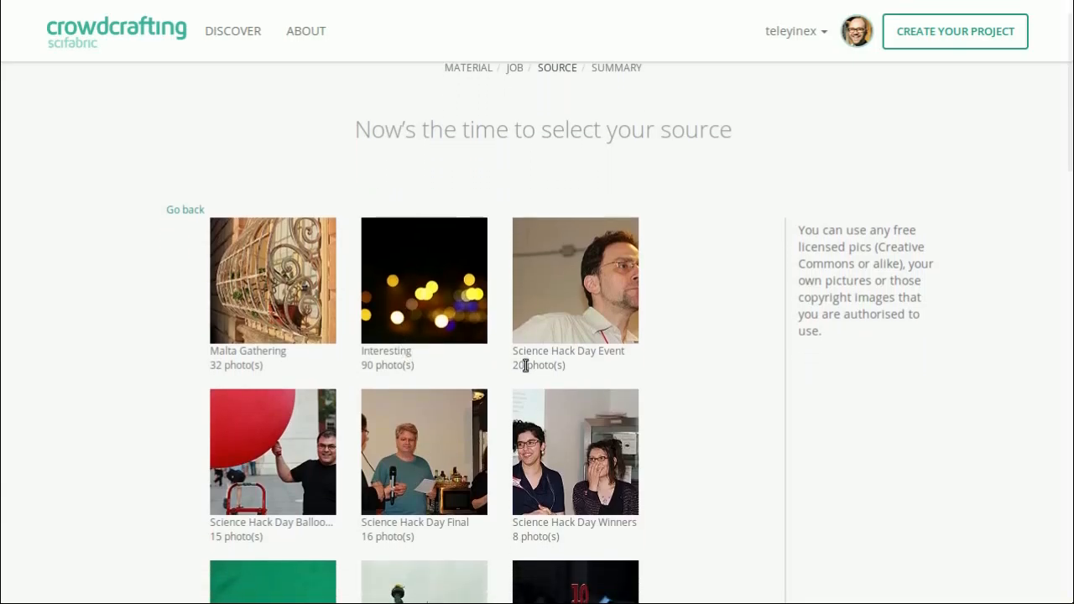
pyautogui.scroll(-1, 576, 307)
pyautogui.scroll(-2, 576, 307)
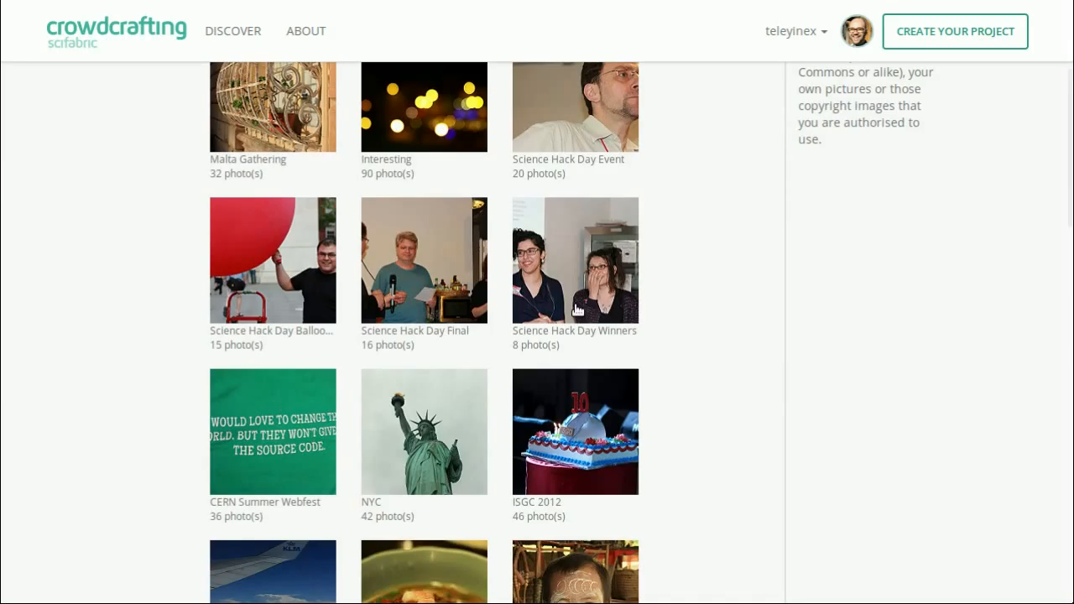
pyautogui.scroll(-4, 576, 309)
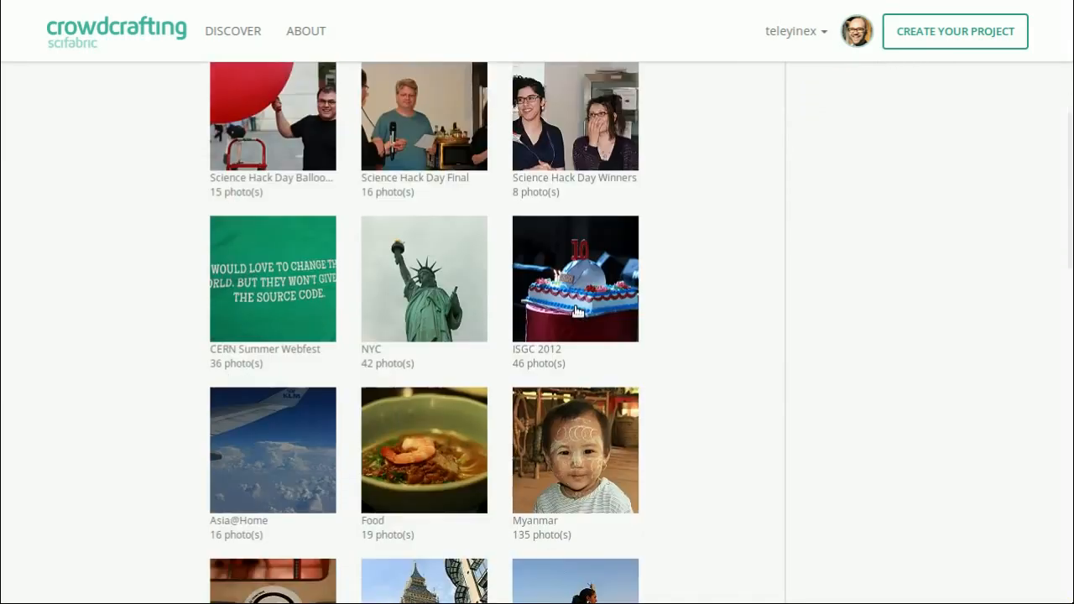
pyautogui.scroll(6, 578, 289)
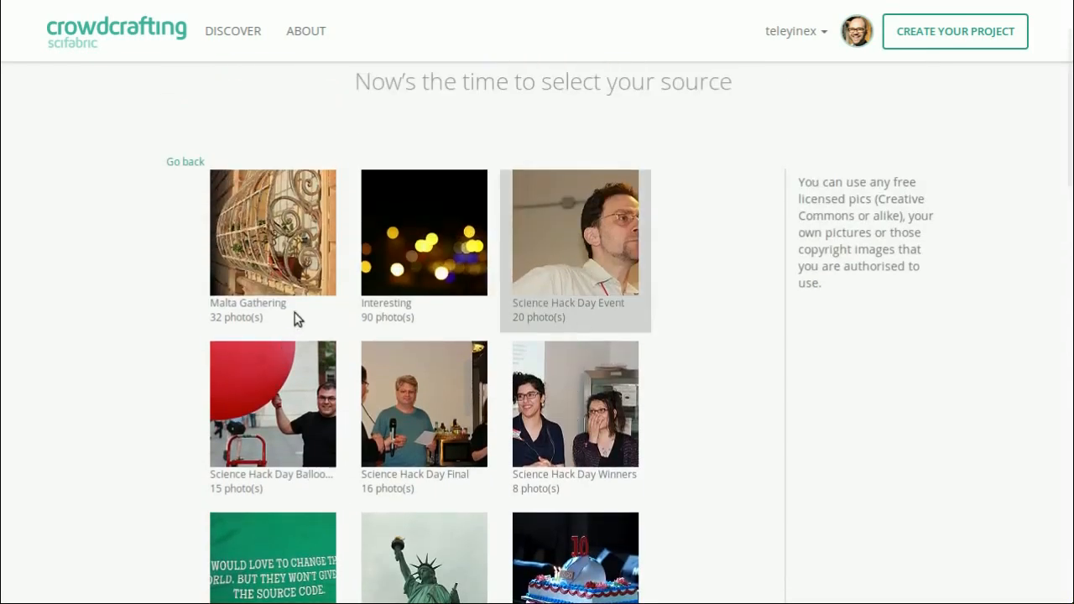
pyautogui.scroll(-2, 298, 321)
pyautogui.scroll(-15, 300, 332)
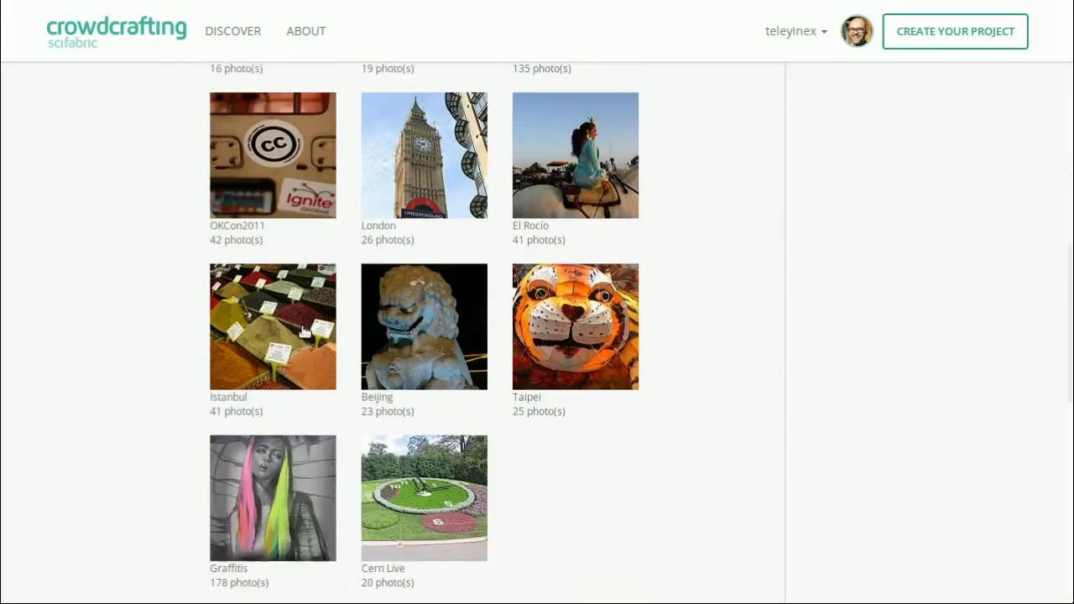
pyautogui.click(190, 310)
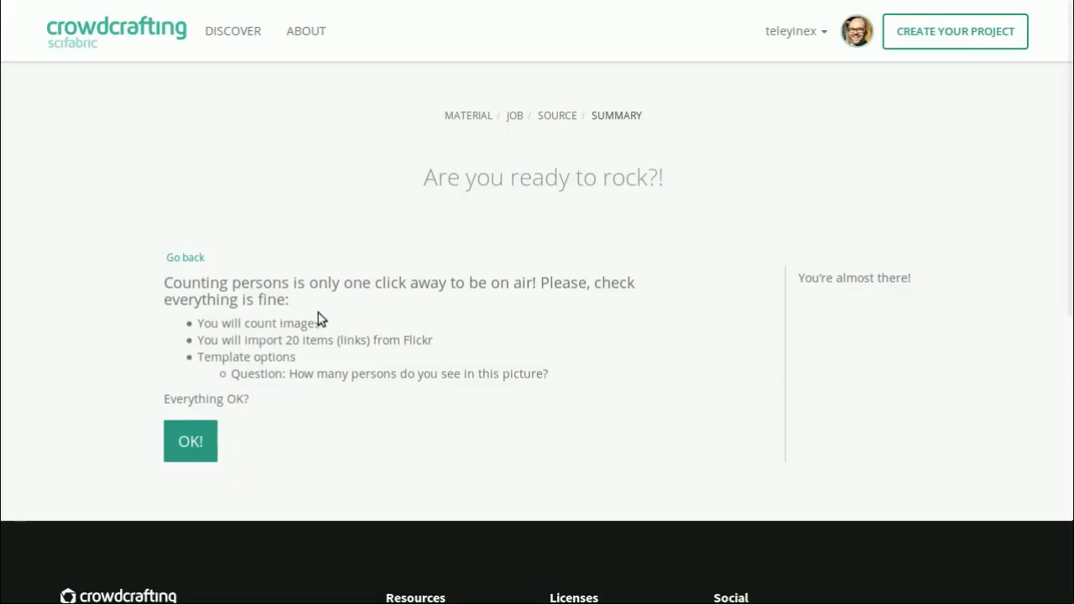
# - Confirm the project summary and open the Counting persons project page to check its number of tasks
pyautogui.click(193, 442)
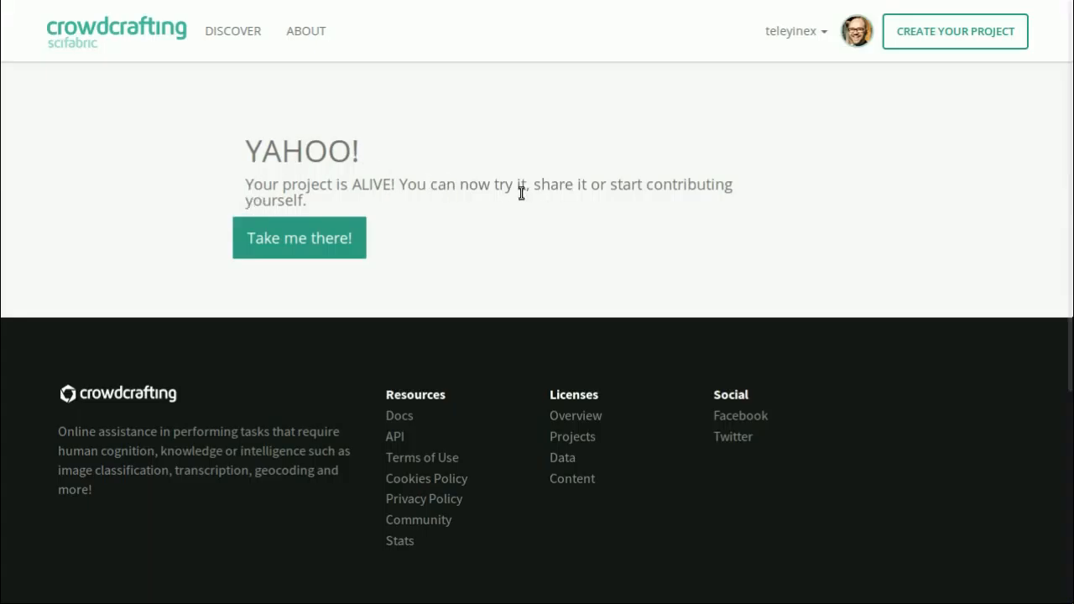
pyautogui.click(351, 239)
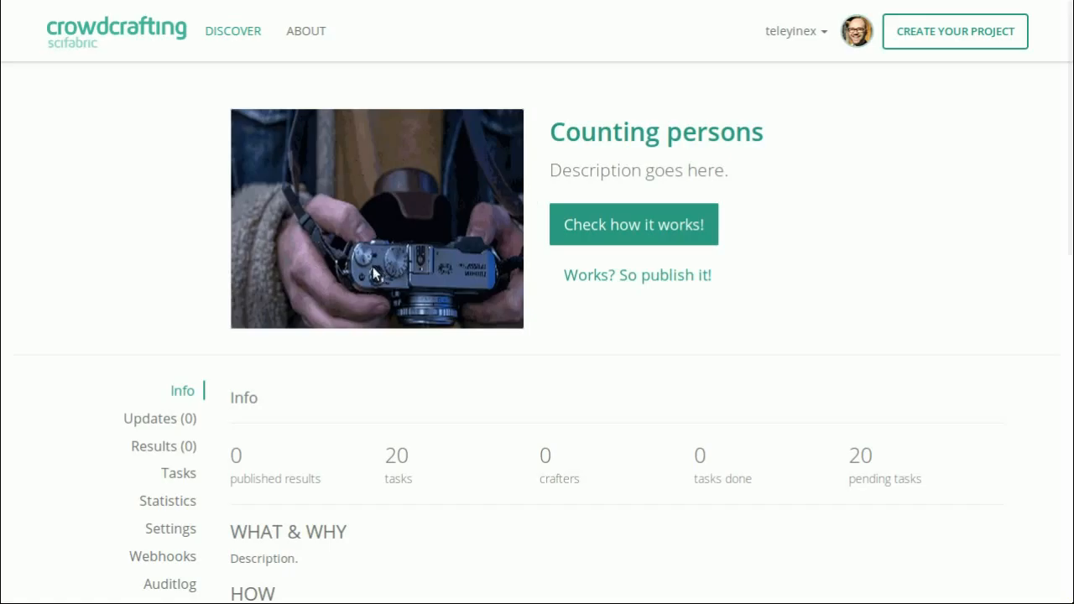
pyautogui.scroll(-1, 403, 403)
pyautogui.doubleClick(395, 410)
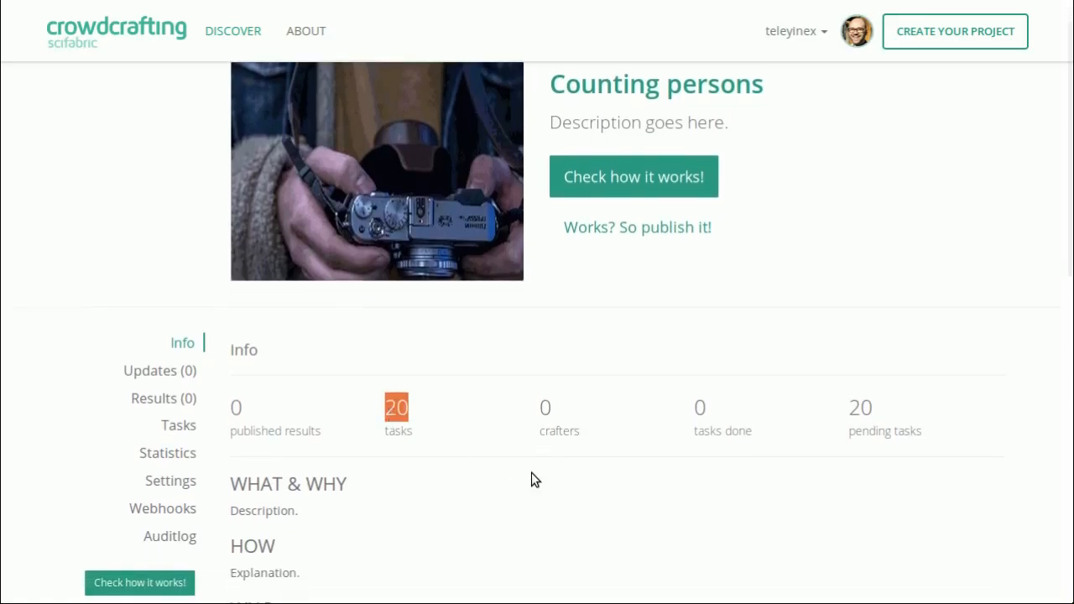
pyautogui.scroll(1, 531, 471)
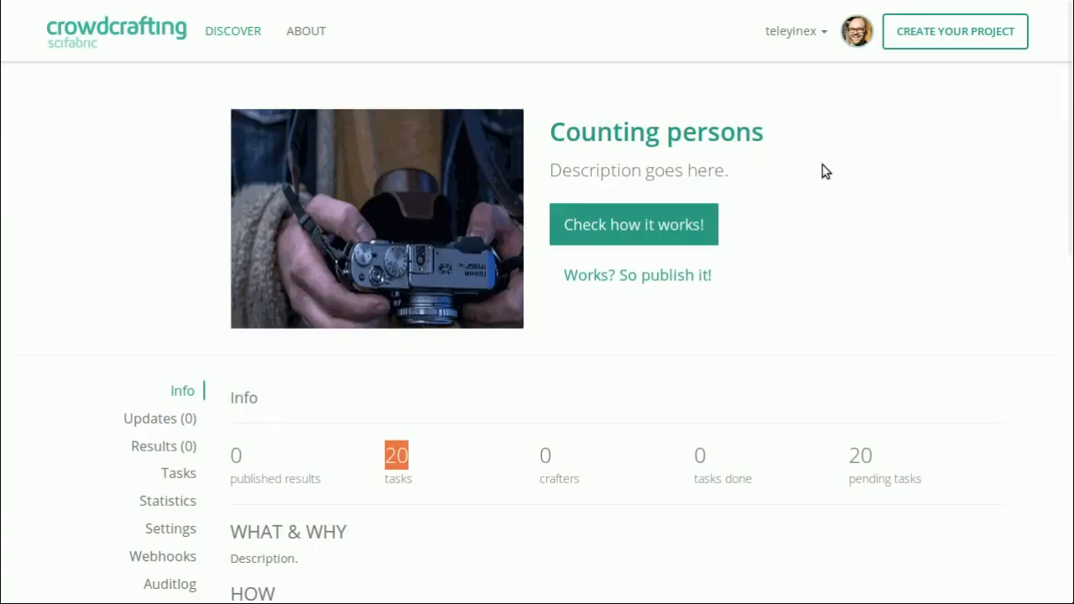
# - Open the project's task presenter for a trial, dismiss the testing-mode notice, and examine the count read-out and picture
pyautogui.click(653, 209)
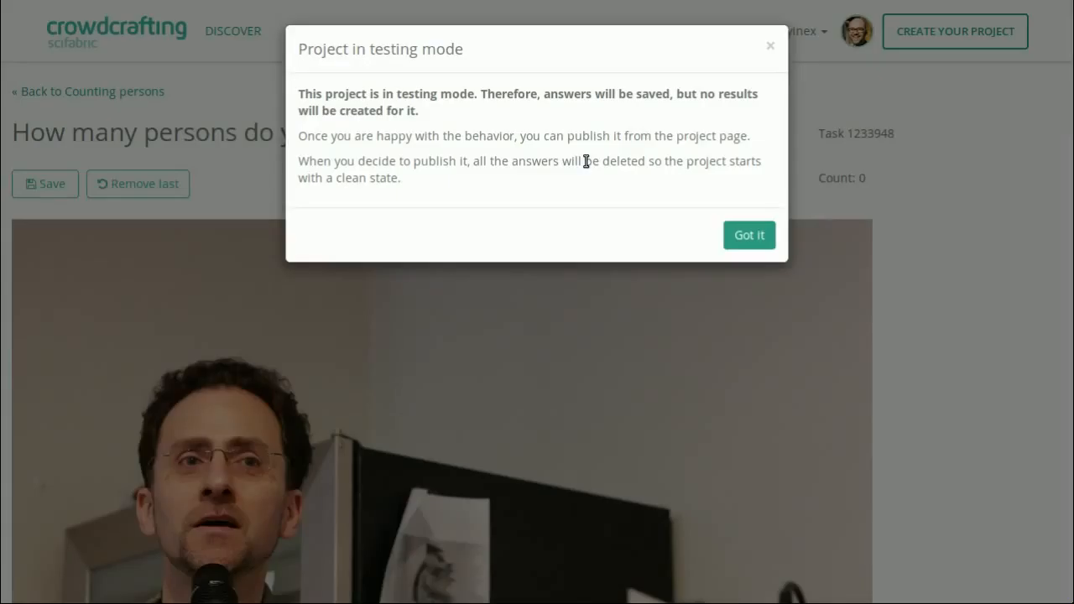
pyautogui.click(755, 240)
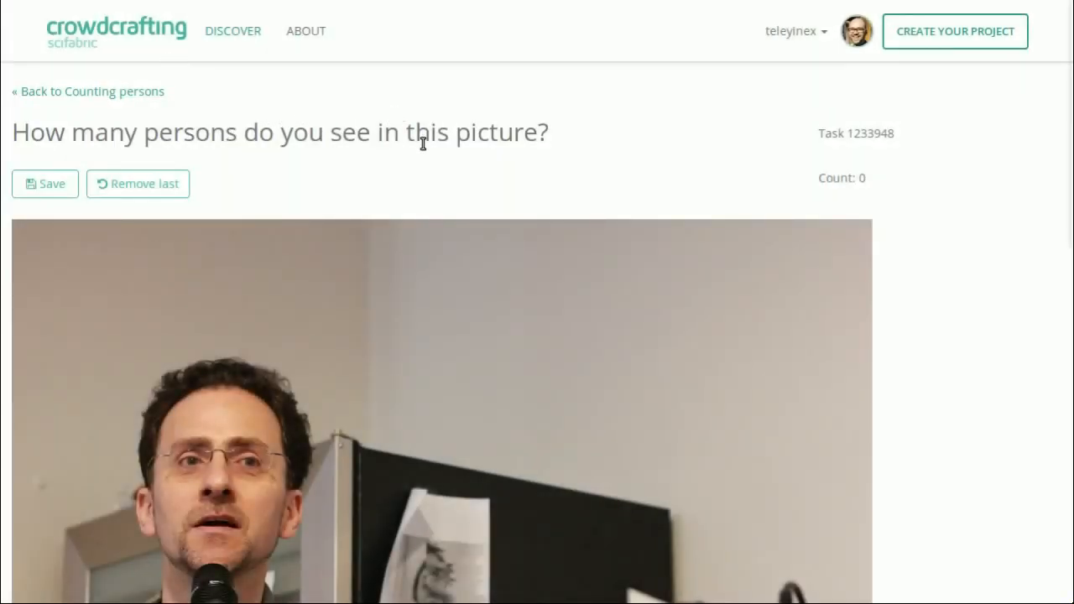
pyautogui.scroll(-1, 442, 141)
pyautogui.scroll(-1, 443, 147)
pyautogui.moveTo(823, 134); pyautogui.dragTo(904, 137)
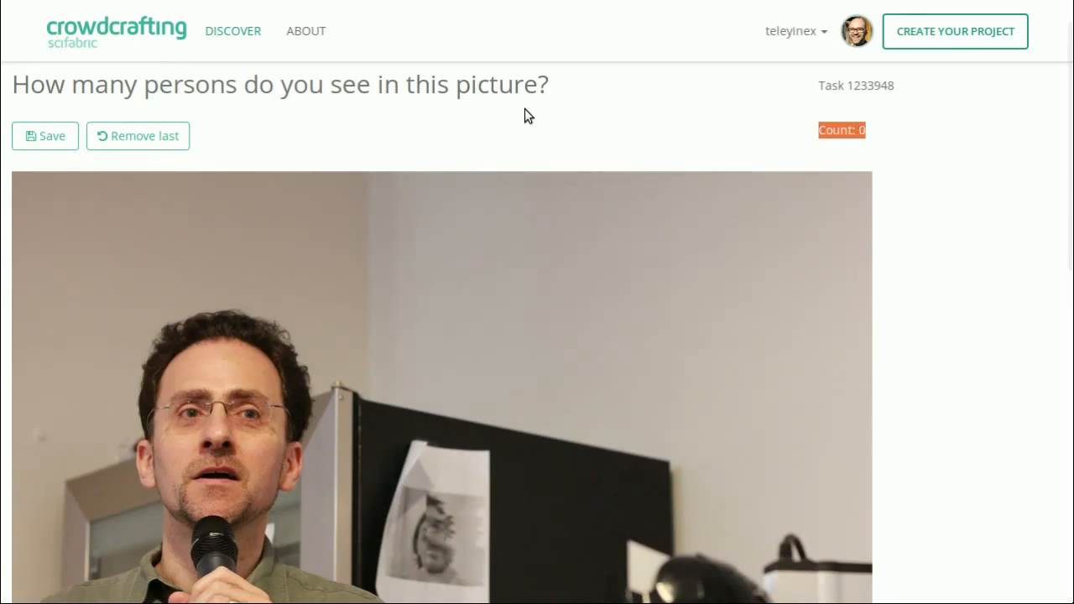
pyautogui.scroll(-3, 526, 113)
pyautogui.scroll(2, 527, 112)
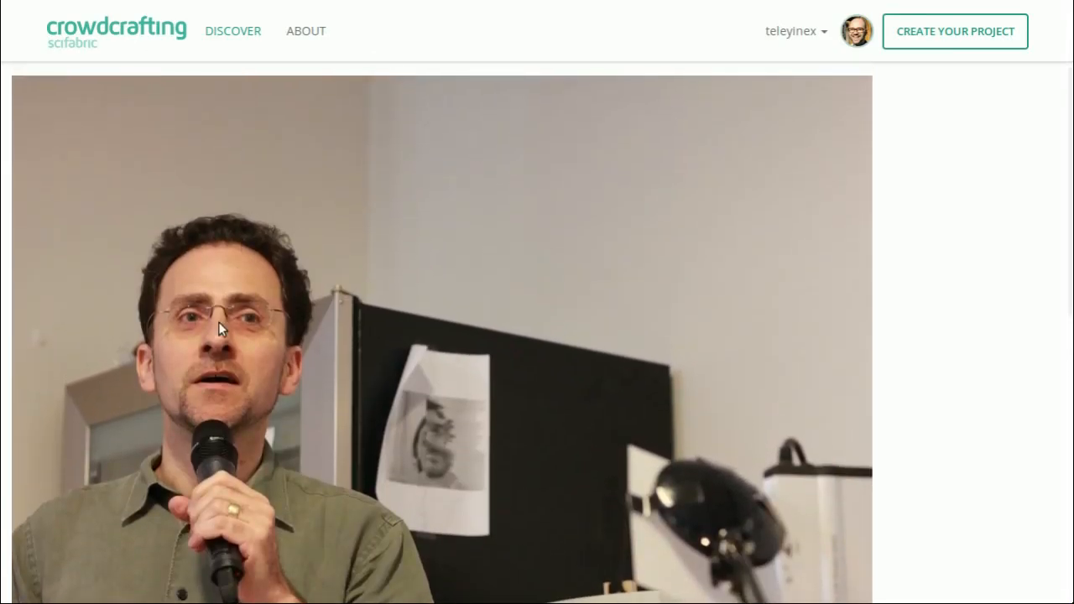
# - Mark the man's forehead with a counting dot and remove that last dot
pyautogui.click(219, 278)
pyautogui.scroll(1, 411, 300)
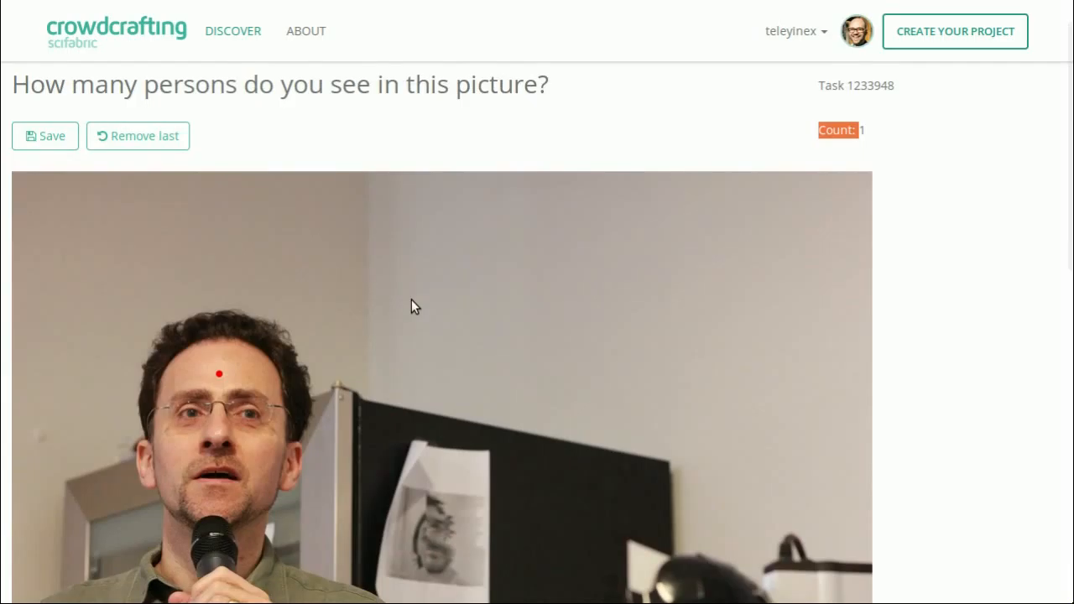
pyautogui.scroll(1, 363, 295)
pyautogui.click(155, 187)
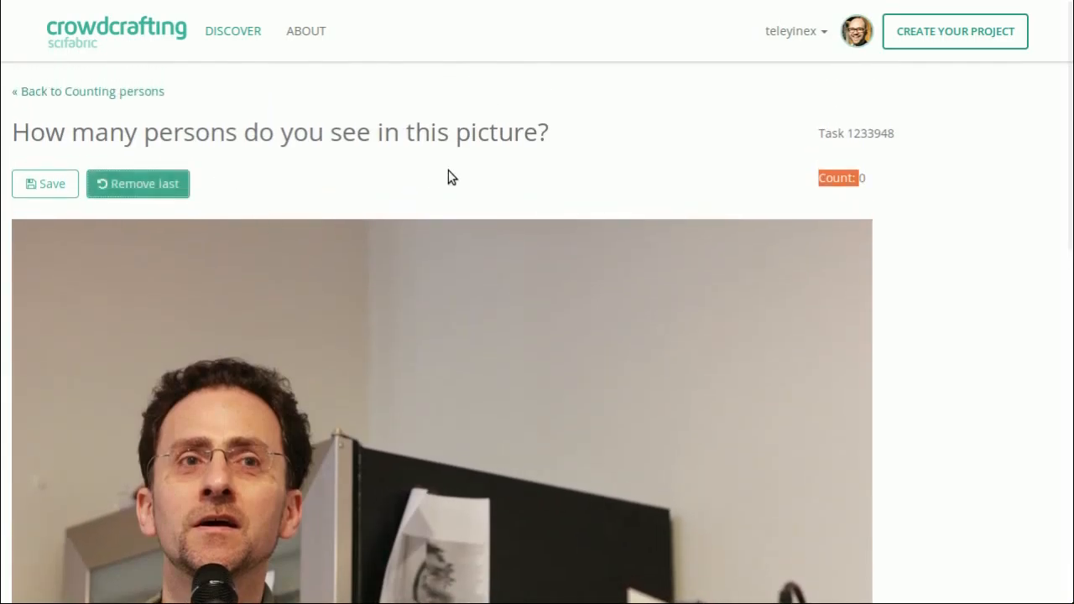
# - Place one test dot on the man's forehead and five on the background, and remove all six
pyautogui.click(225, 413)
pyautogui.click(429, 389)
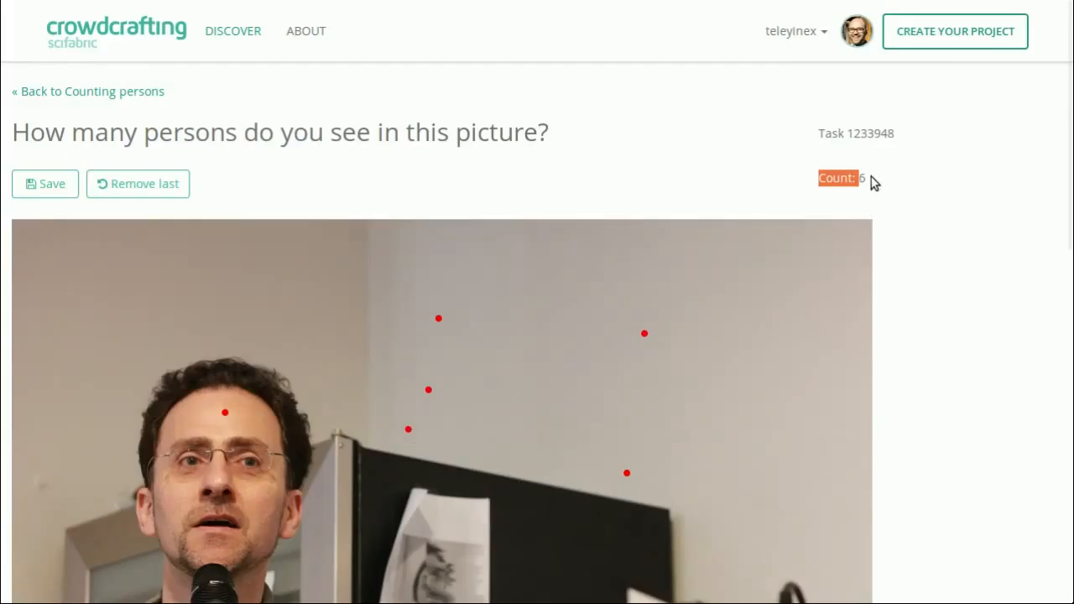
pyautogui.click(152, 185)
pyautogui.click(152, 185)
pyautogui.click(152, 186)
pyautogui.click(152, 186)
pyautogui.click(153, 186)
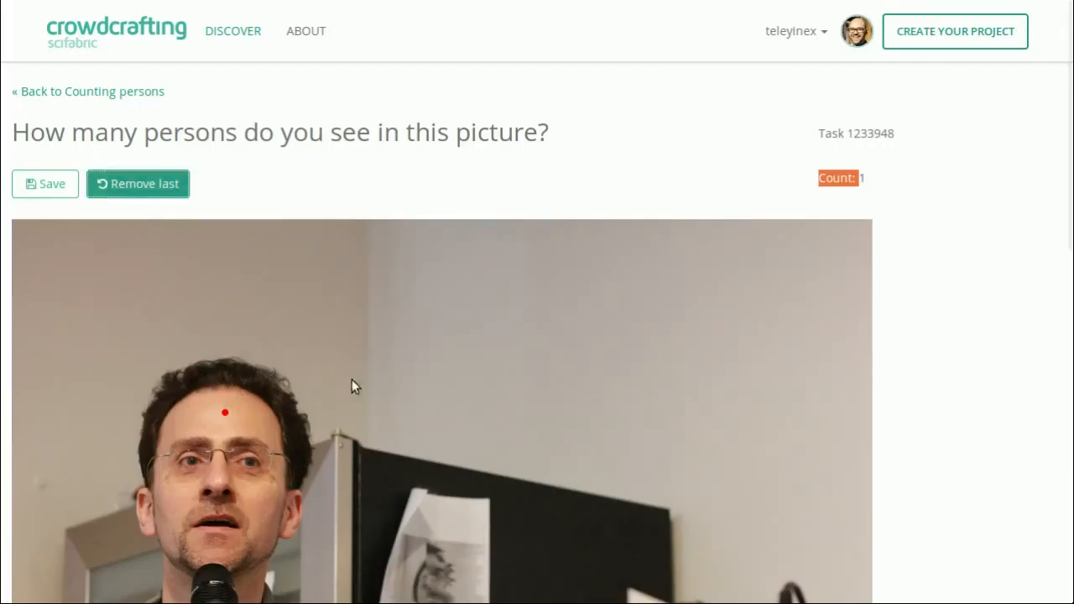
pyautogui.click(153, 185)
# - Mark the single person in the picture with a dot on his forehead
pyautogui.click(220, 418)
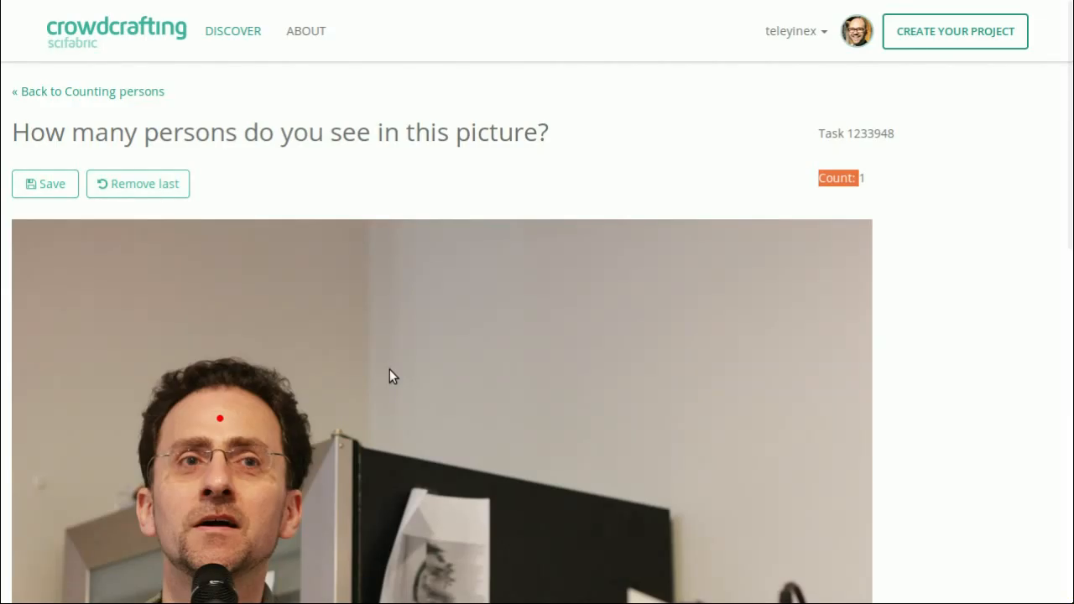
pyautogui.scroll(-1, 390, 374)
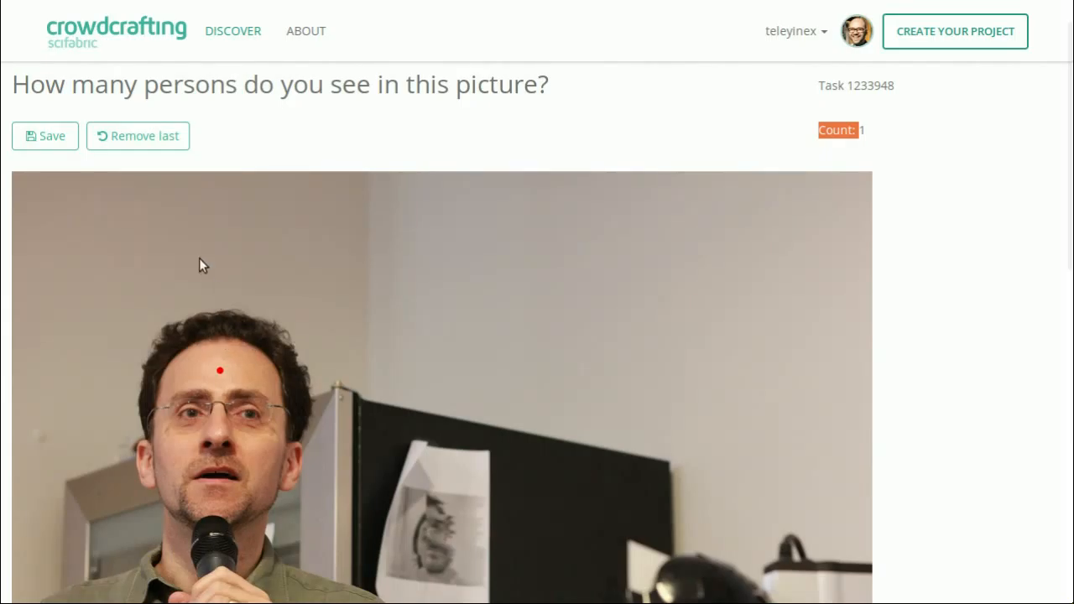
# - Save the marked count for the current picture, mark the single man in the next picture with a forehead dot, and save it
pyautogui.click(54, 136)
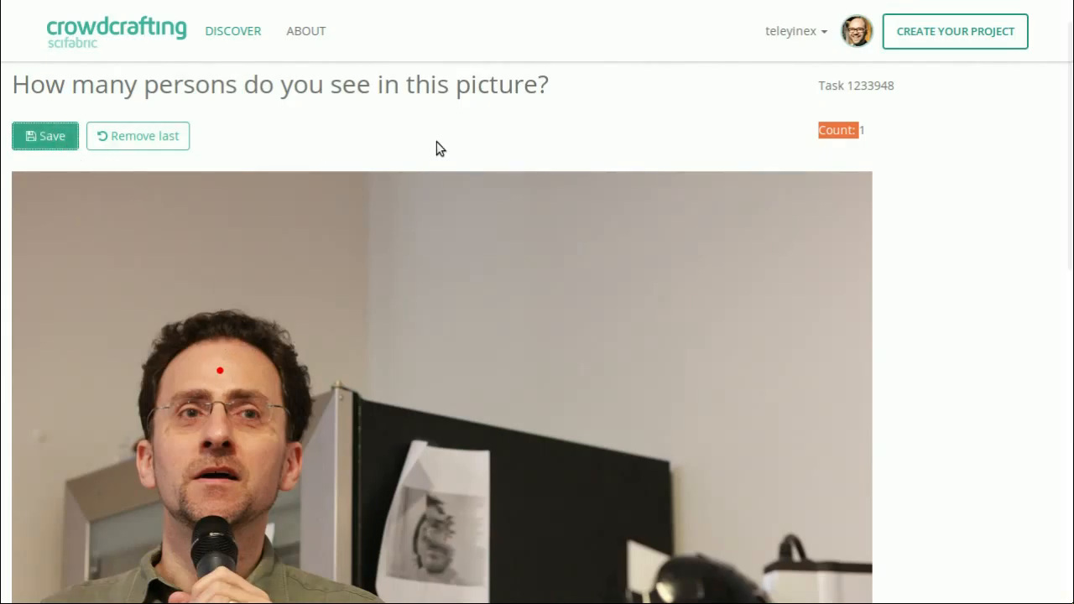
pyautogui.scroll(-3, 435, 147)
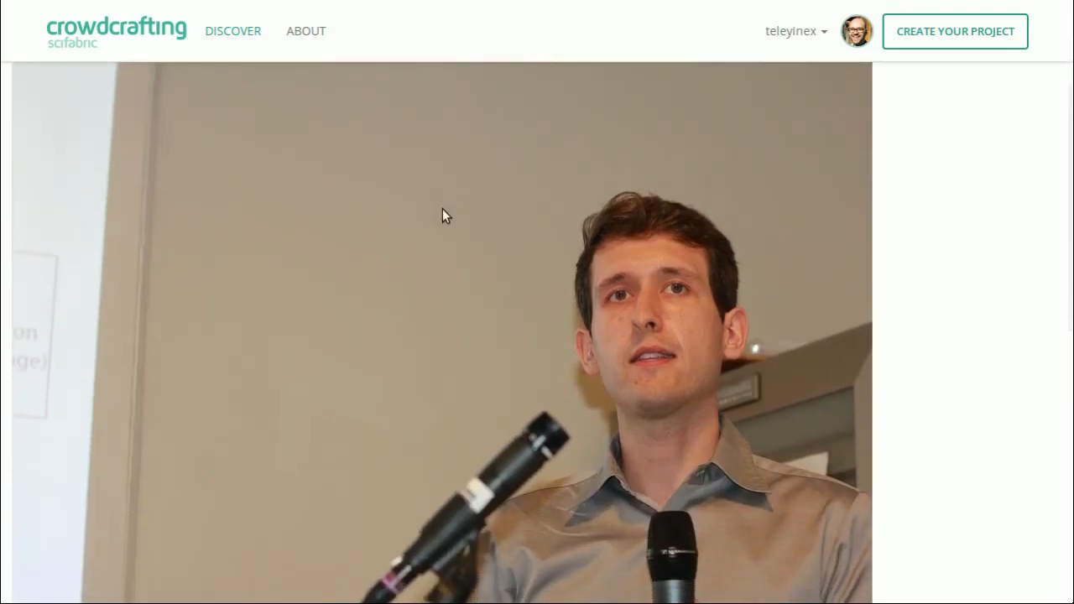
pyautogui.scroll(1, 572, 236)
pyautogui.click(645, 305)
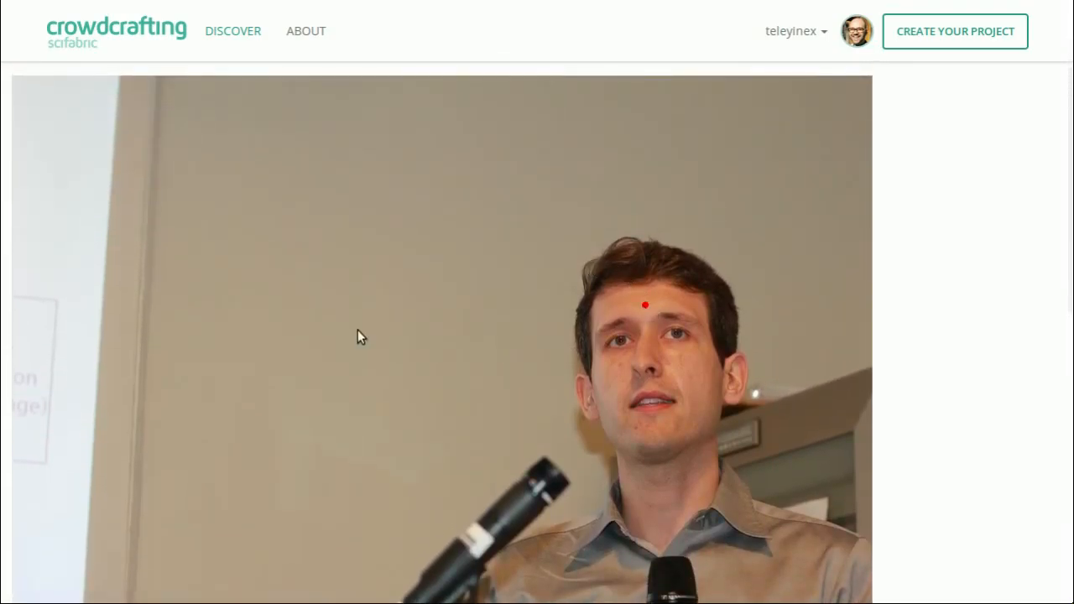
pyautogui.scroll(1, 358, 330)
pyautogui.scroll(1, 166, 238)
pyautogui.click(49, 138)
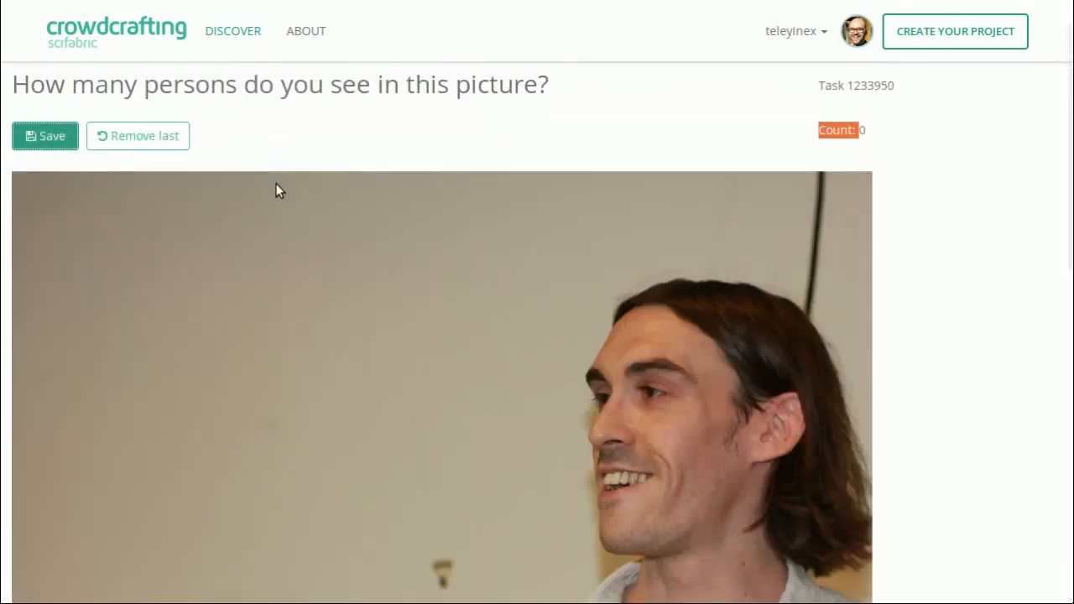
# - Mark the single person in each of the next two pictures with one dot on the forehead and save both counts
pyautogui.click(622, 349)
pyautogui.click(48, 142)
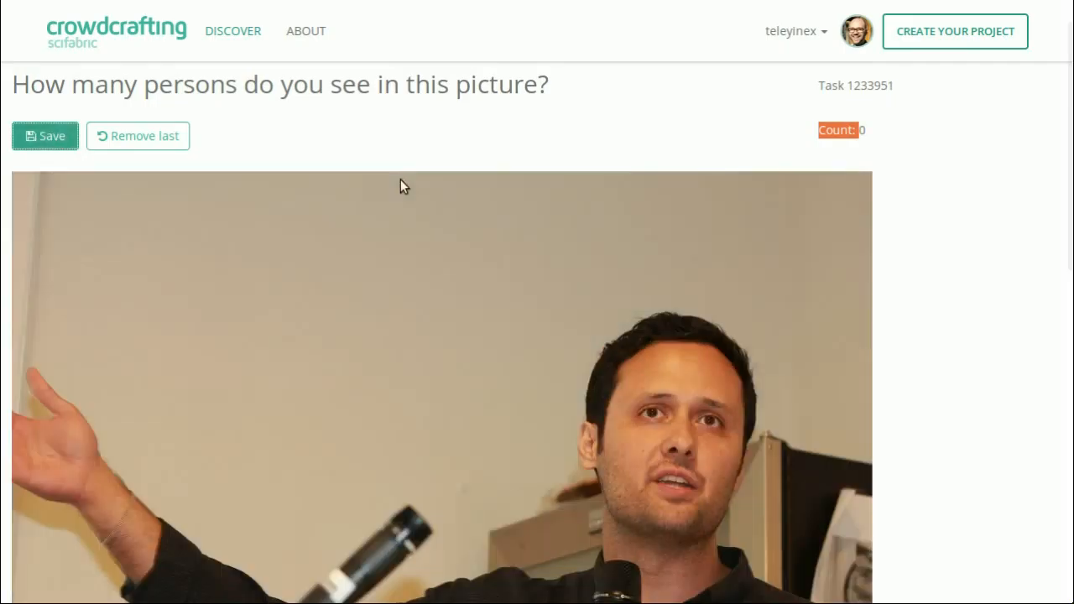
pyautogui.click(670, 374)
pyautogui.click(56, 144)
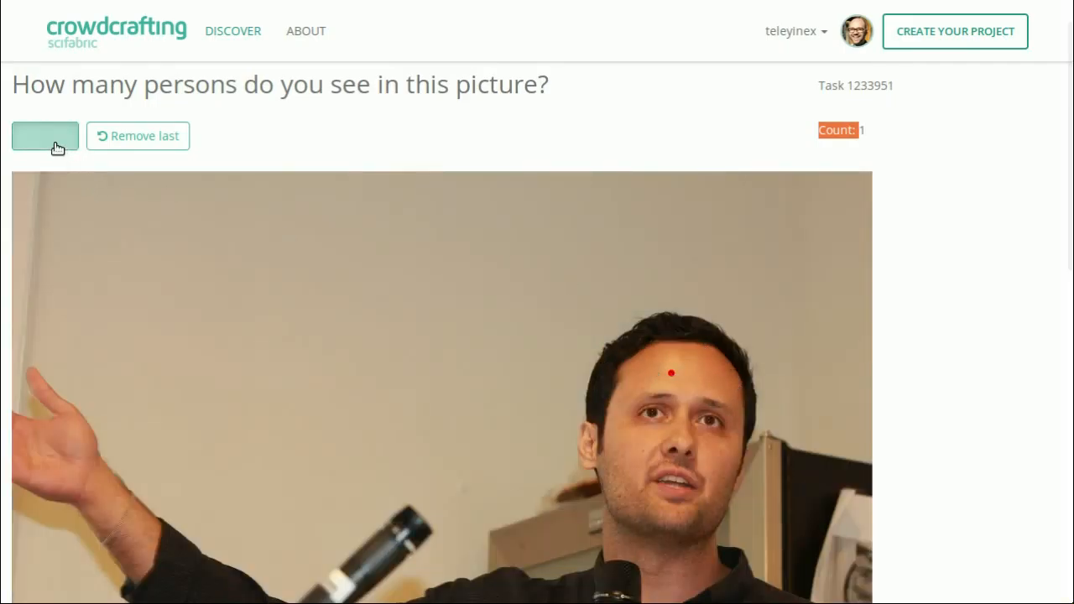
# - Place five test dots on the background beside the bearded man and return to the Counting persons project page without saving
pyautogui.scroll(-1, 269, 220)
pyautogui.scroll(-3, 268, 220)
pyautogui.scroll(4, 235, 260)
pyautogui.click(159, 304)
pyautogui.click(304, 259)
pyautogui.click(238, 384)
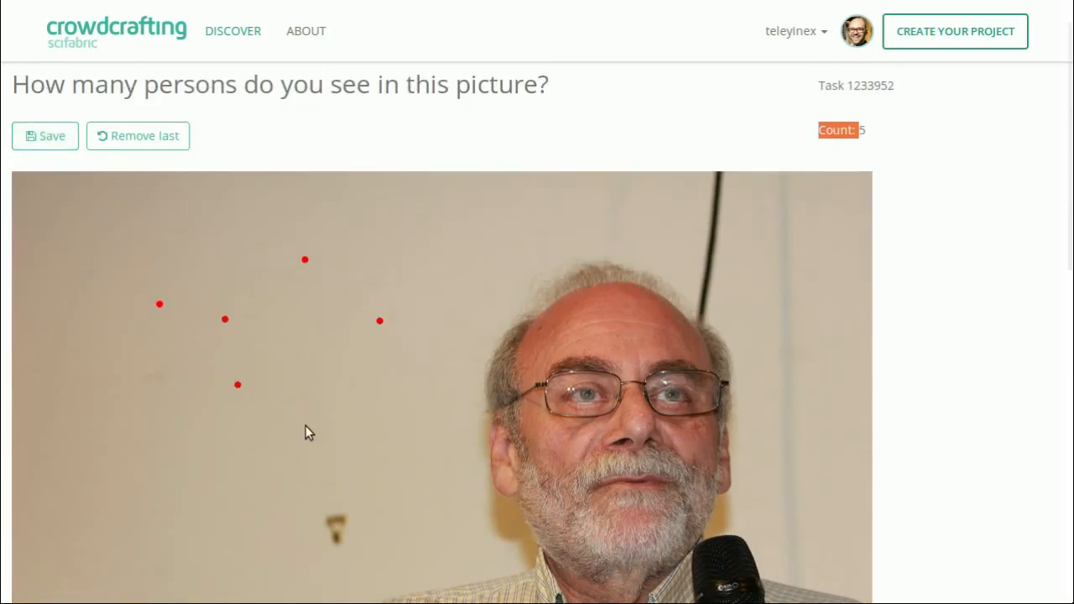
pyautogui.scroll(1, 301, 420)
pyautogui.click(136, 91)
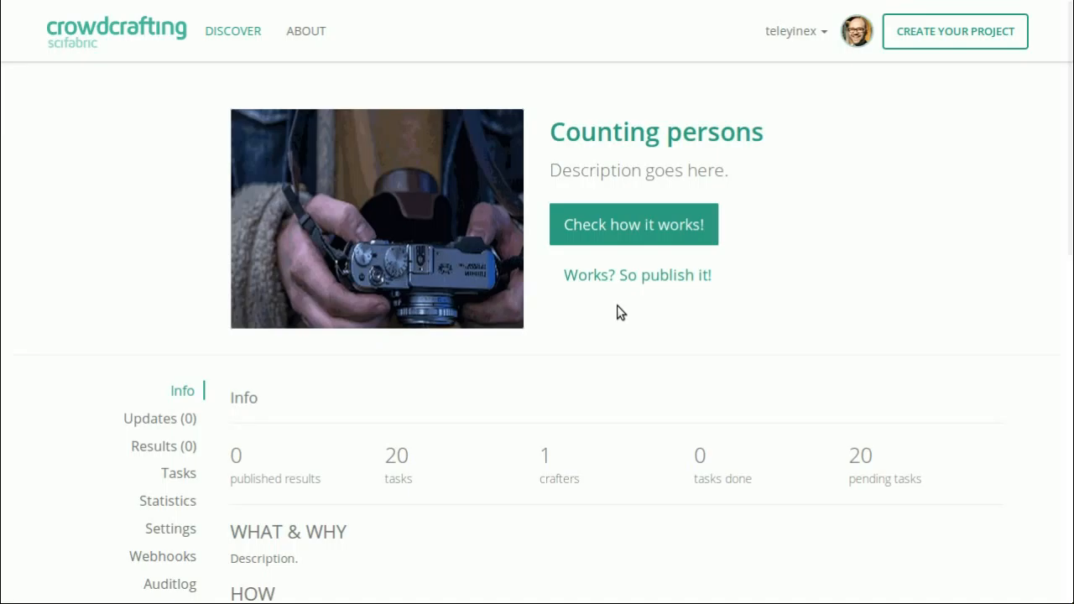
# - Open Crowdcrafting's About page and examine its platform description, contact options and the link for reporting issues
pyautogui.click(307, 34)
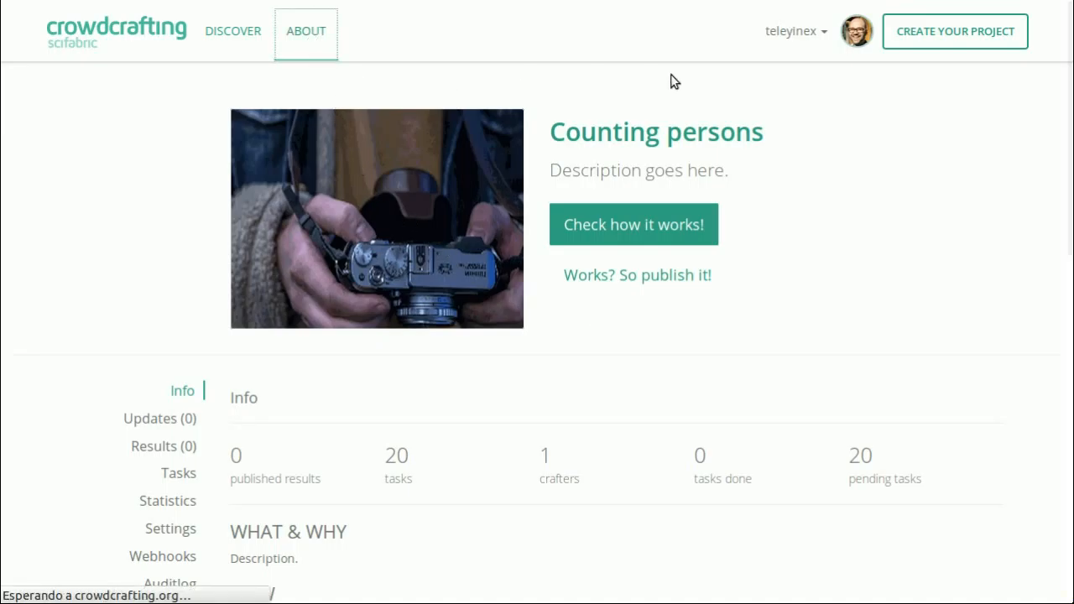
pyautogui.scroll(-4, 669, 213)
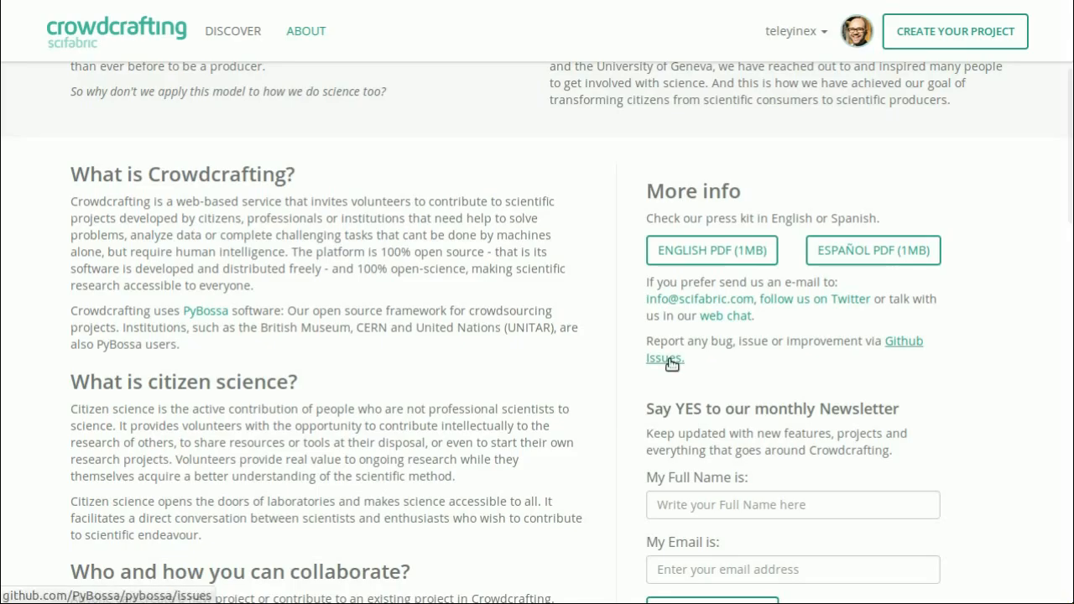
pyautogui.scroll(-3, 779, 359)
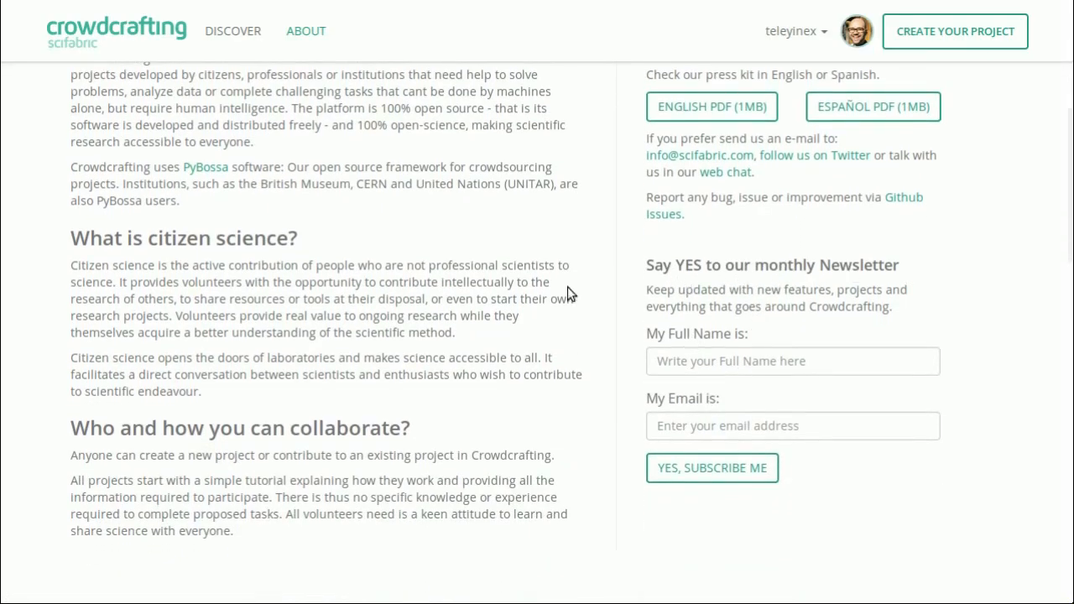
pyautogui.scroll(1, 491, 274)
pyautogui.scroll(6, 491, 275)
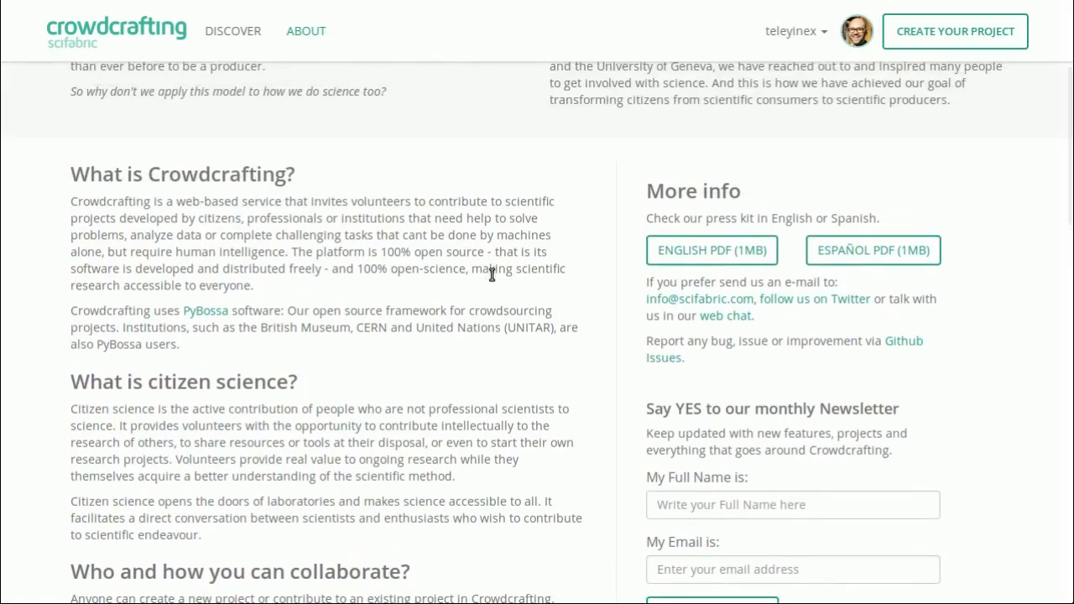